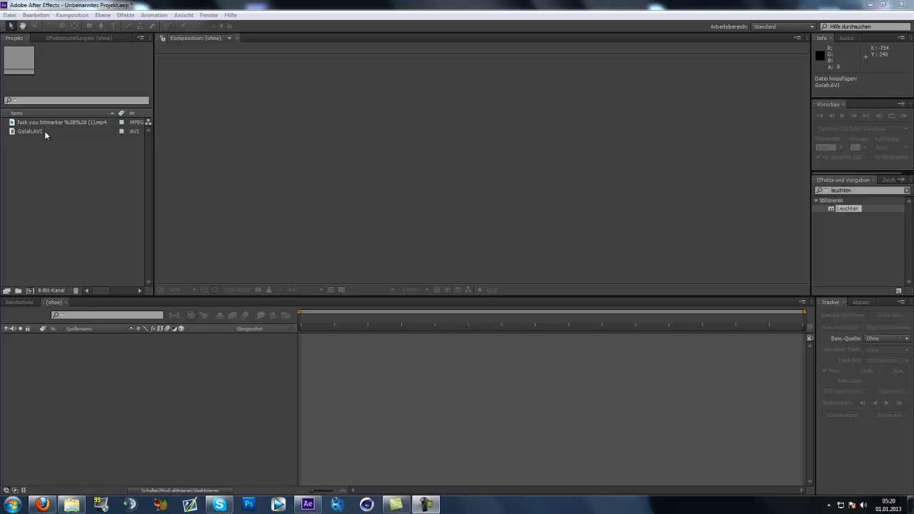
Step: Create a composition from the mp4 clip and layer Golah.AVI on top, starting later
{"action": "left_click_drag", "start_coordinate": [43, 125], "coordinate": [86, 376]}
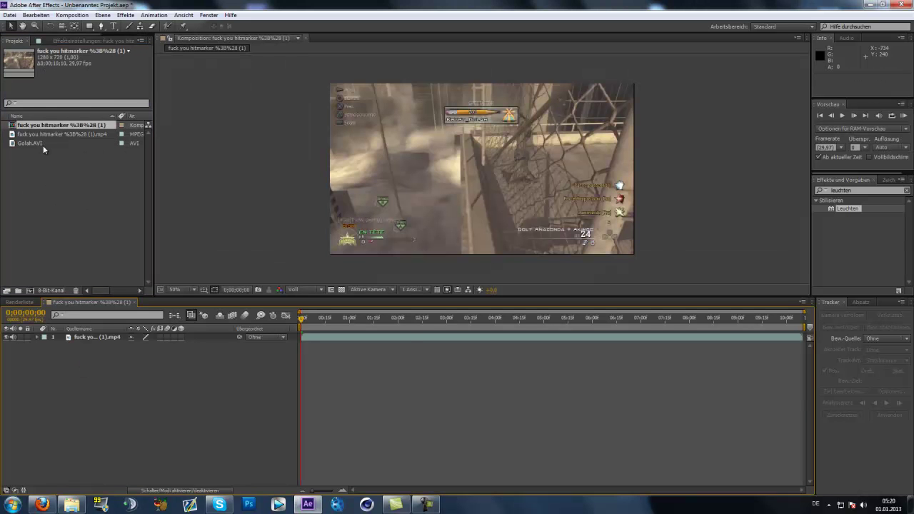
{"action": "mouse_move", "coordinate": [43, 143]}
{"action": "left_mouse_down"}
{"action": "mouse_move", "coordinate": [428, 336]}
{"action": "mouse_move", "coordinate": [549, 338]}
{"action": "left_mouse_up"}
{"action": "left_click_drag", "start_coordinate": [431, 319], "coordinate": [477, 318]}
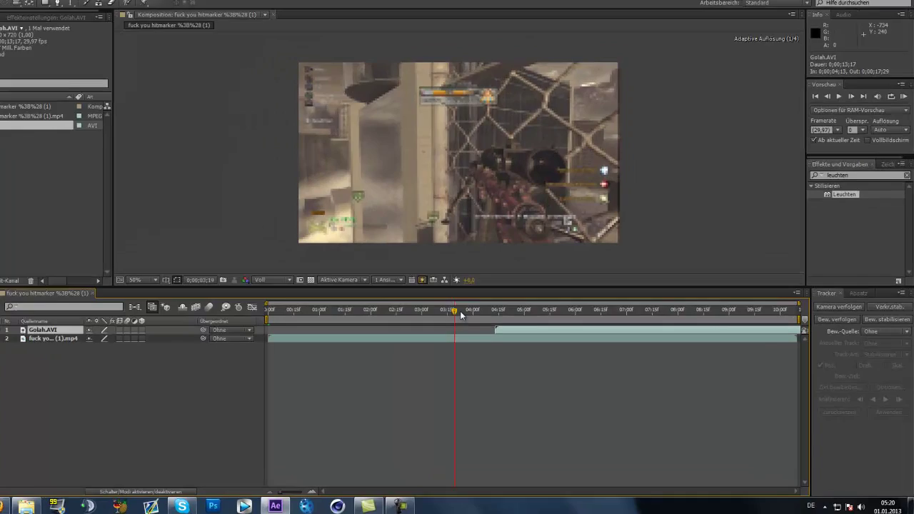
{"action": "mouse_move", "coordinate": [374, 282]}
{"action": "left_mouse_down"}
{"action": "mouse_move", "coordinate": [479, 270]}
{"action": "mouse_move", "coordinate": [250, 287]}
{"action": "mouse_move", "coordinate": [178, 305]}
{"action": "mouse_move", "coordinate": [185, 304]}
{"action": "left_mouse_up"}
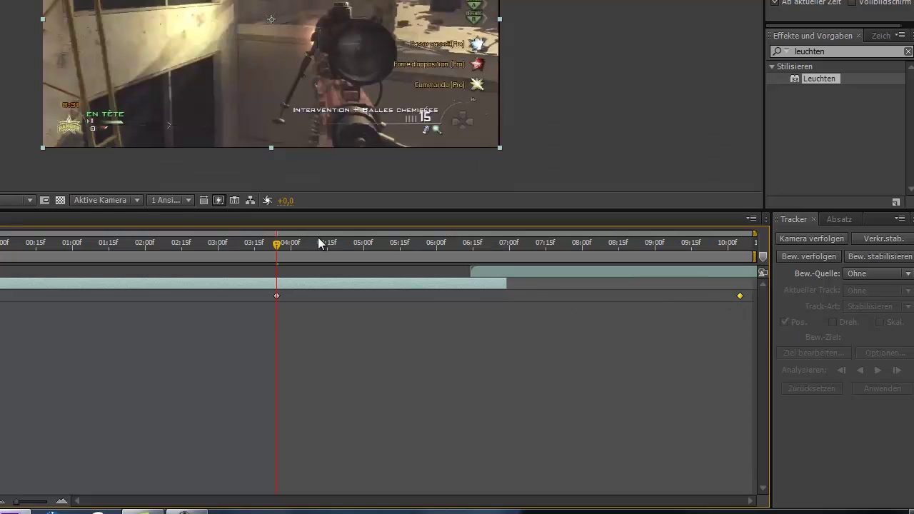
Step: Preview the footage, move the time keyframe to about 08:20, and slide Golah.AVI earlier
{"action": "key", "text": "space"}
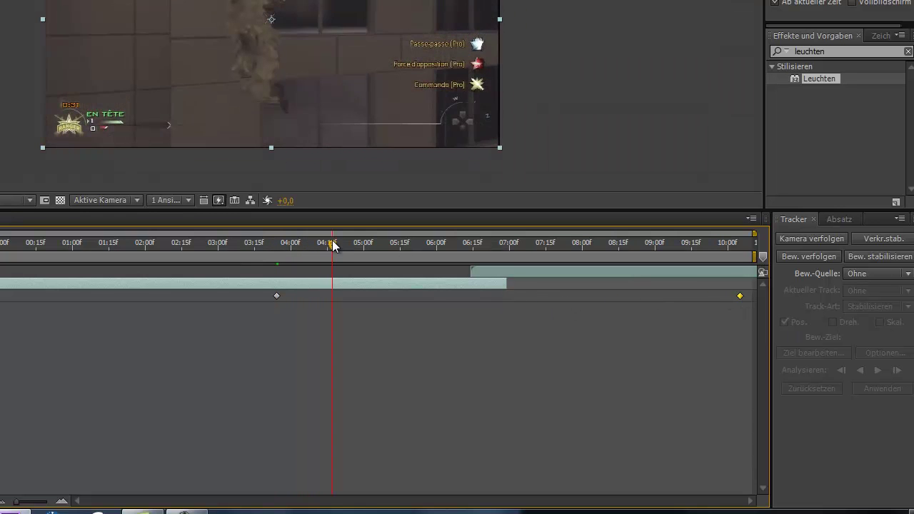
{"action": "left_click_drag", "start_coordinate": [333, 246], "coordinate": [339, 245]}
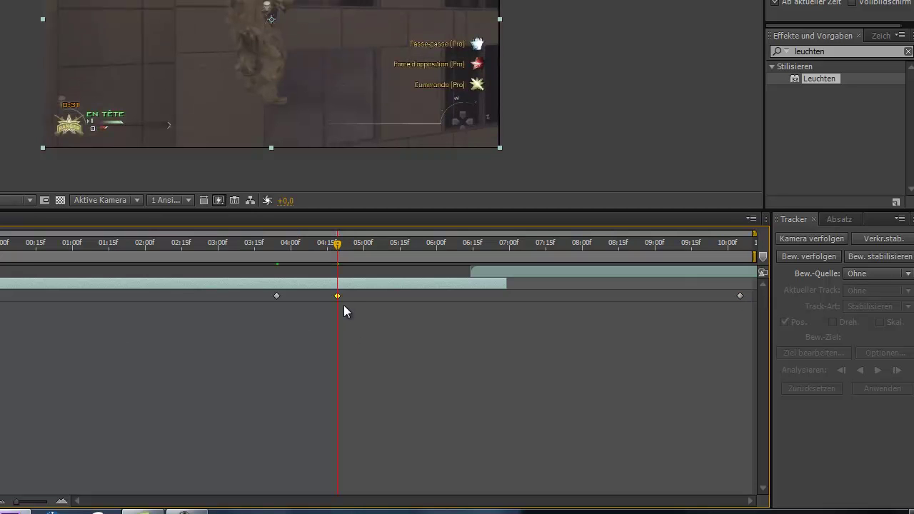
{"action": "left_click_drag", "start_coordinate": [340, 295], "coordinate": [635, 295]}
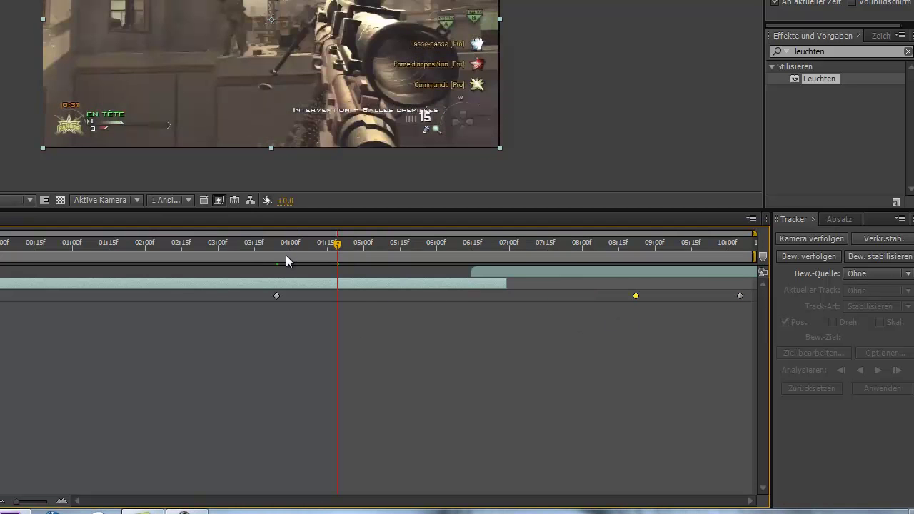
{"action": "mouse_move", "coordinate": [286, 252]}
{"action": "left_mouse_down"}
{"action": "mouse_move", "coordinate": [424, 250]}
{"action": "mouse_move", "coordinate": [289, 264]}
{"action": "left_mouse_up"}
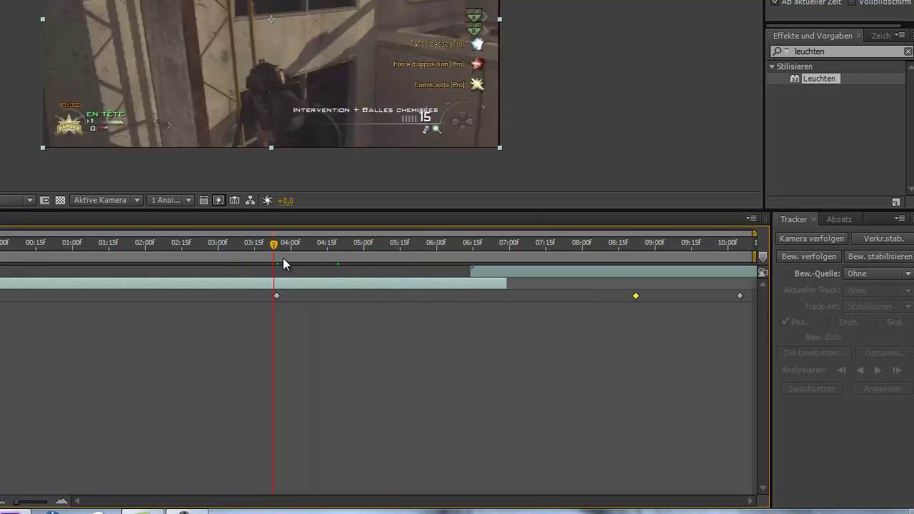
{"action": "left_click_drag", "start_coordinate": [503, 272], "coordinate": [211, 270]}
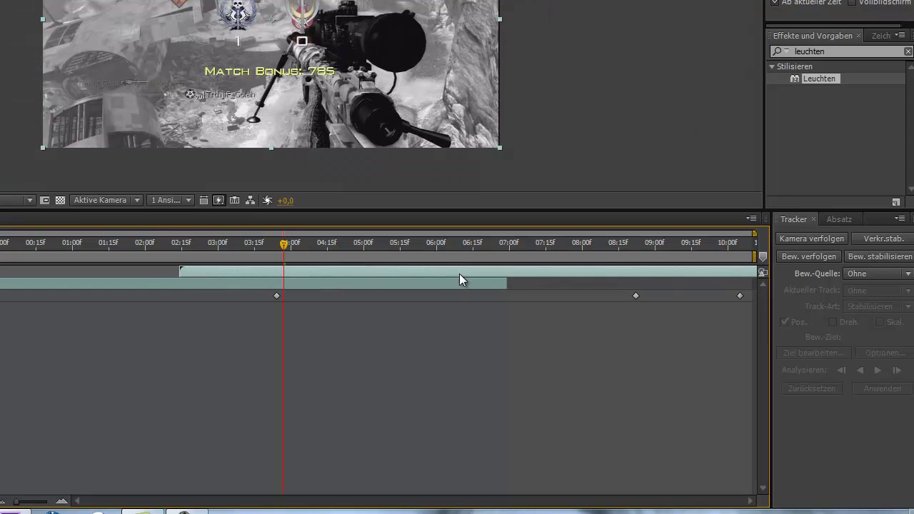
Step: Slide Golah.AVI earlier and trim its in-point to 03:27 with Alt+[
{"action": "mouse_move", "coordinate": [458, 273]}
{"action": "left_mouse_down"}
{"action": "mouse_move", "coordinate": [258, 262]}
{"action": "mouse_move", "coordinate": [200, 269]}
{"action": "mouse_move", "coordinate": [226, 260]}
{"action": "mouse_move", "coordinate": [87, 272]}
{"action": "mouse_move", "coordinate": [253, 282]}
{"action": "mouse_move", "coordinate": [262, 278]}
{"action": "mouse_move", "coordinate": [246, 278]}
{"action": "mouse_move", "coordinate": [259, 272]}
{"action": "left_mouse_up"}
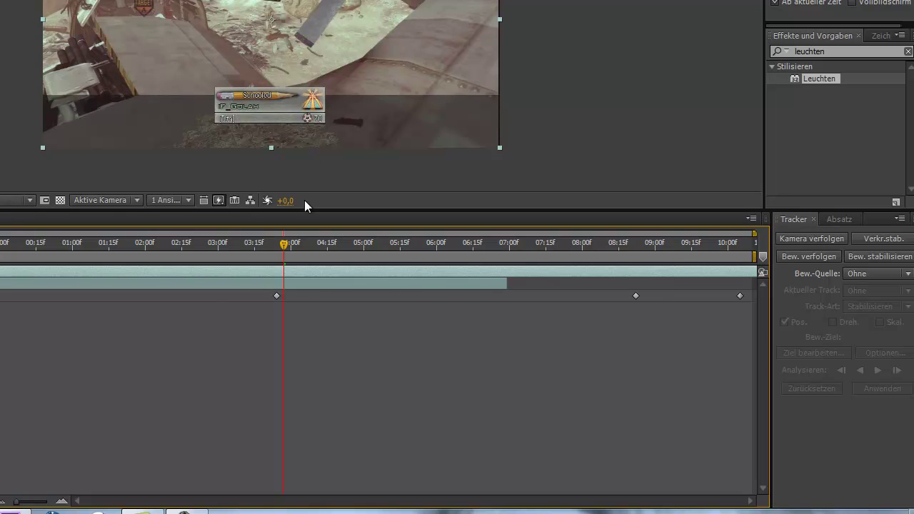
{"action": "key", "text": "alt+bracketleft"}
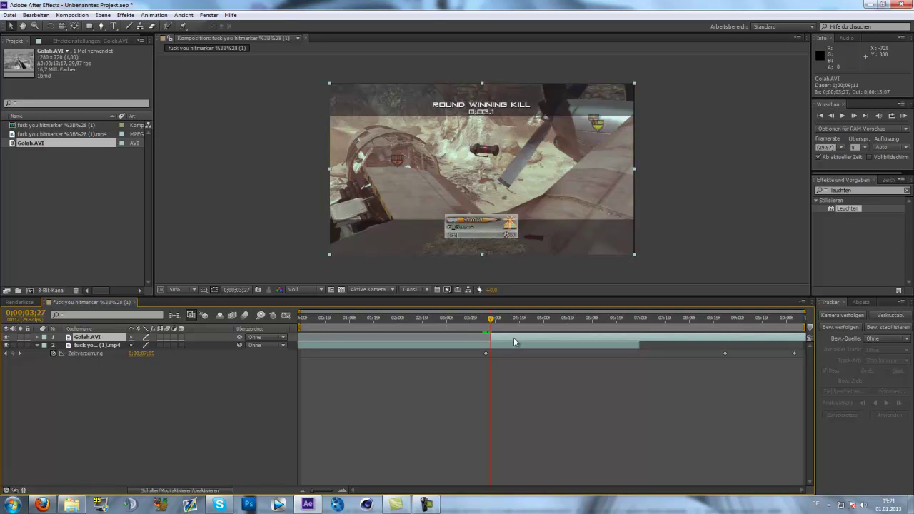
Step: Split Golah.AVI at 03:27 and freeze one copy on its current frame
{"action": "key", "text": "ctrl+shift+d"}
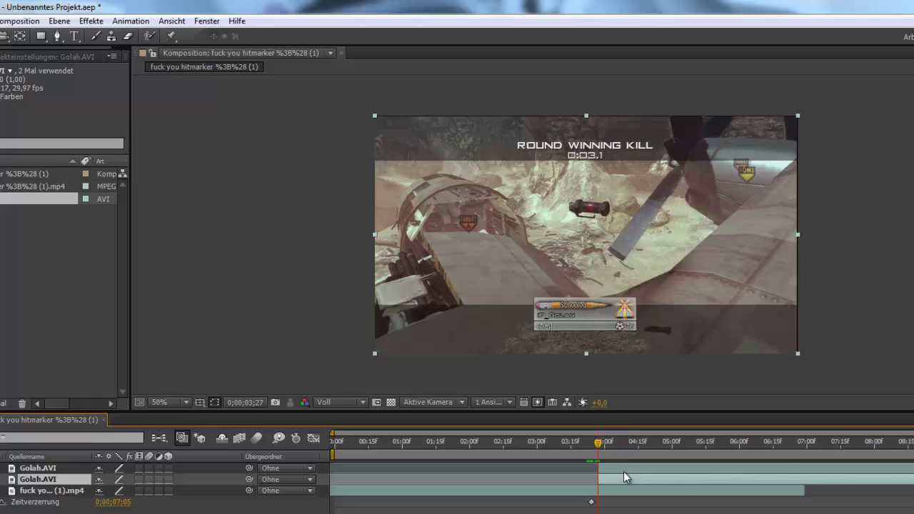
{"action": "right_click", "coordinate": [514, 351]}
{"action": "mouse_move", "coordinate": [687, 295]}
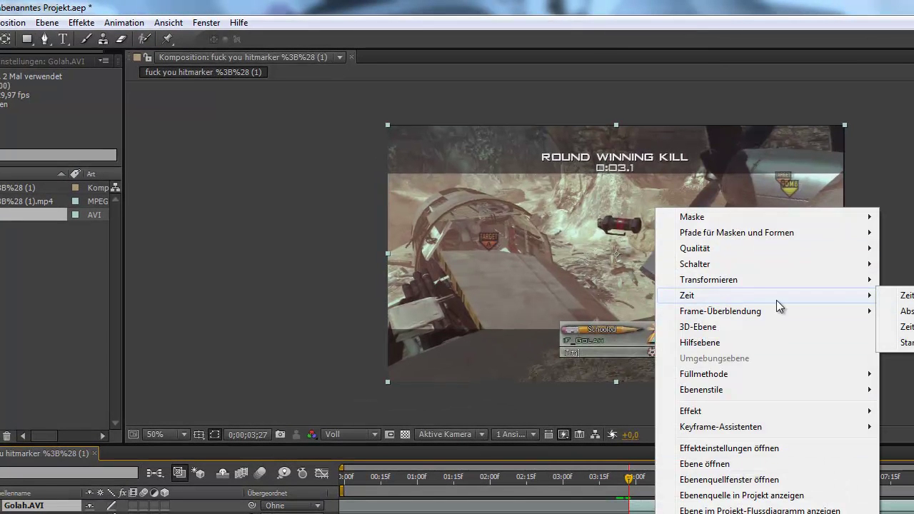
{"action": "left_click", "coordinate": [885, 310]}
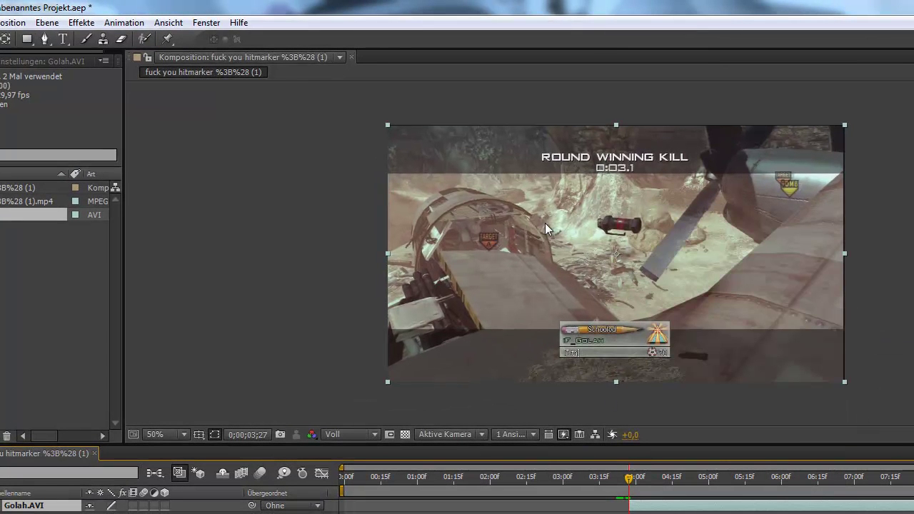
{"action": "left_click", "coordinate": [45, 40]}
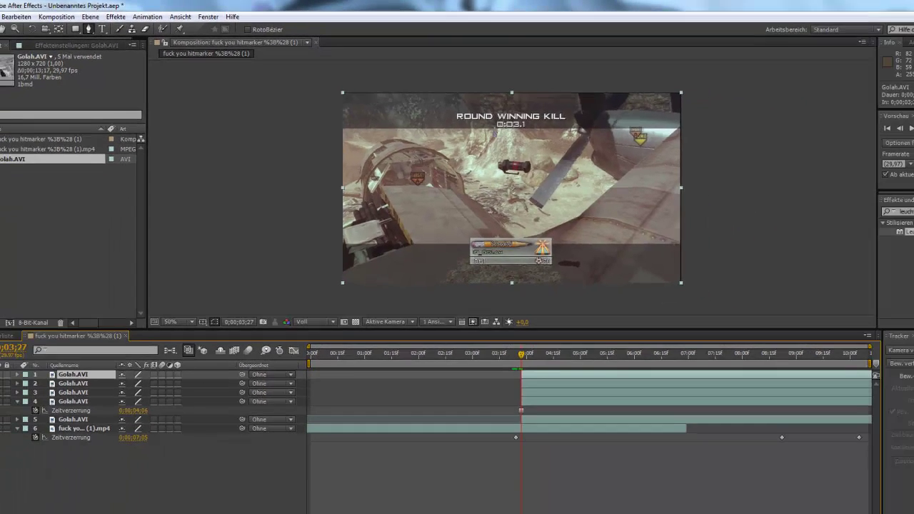
{"action": "scroll", "coordinate": [485, 125], "scroll_direction": "up", "scroll_amount": 3}
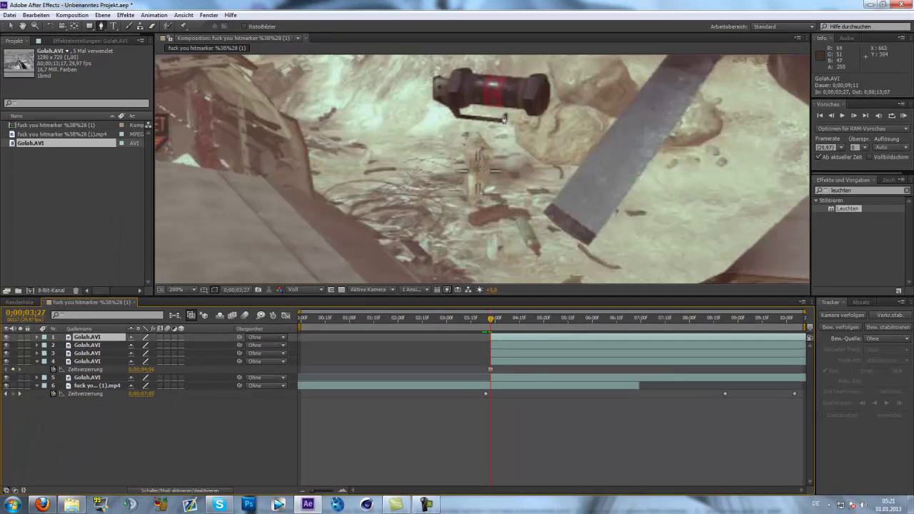
Step: Zoom the viewer to 400% and trace the grenade's top and right end with mask points
{"action": "key", "text": "period"}
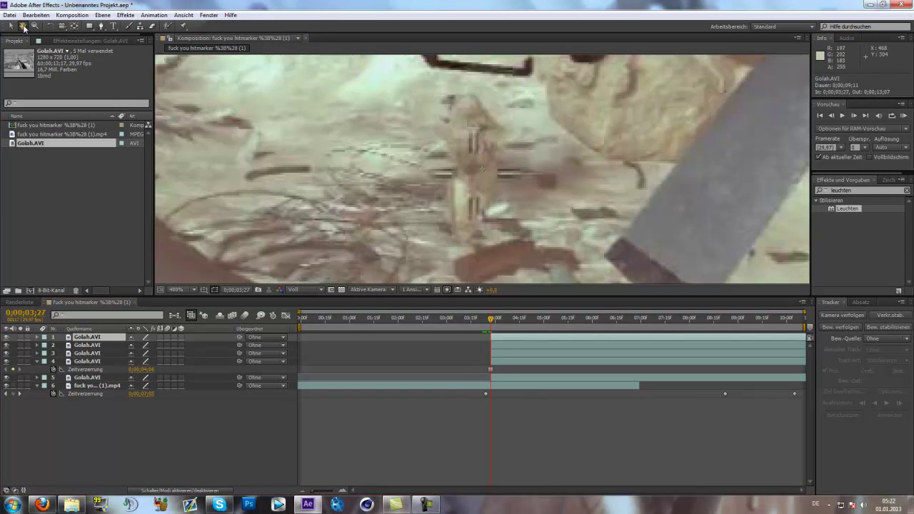
{"action": "key", "text": "comma"}
{"action": "key", "text": "comma"}
{"action": "key", "text": "comma"}
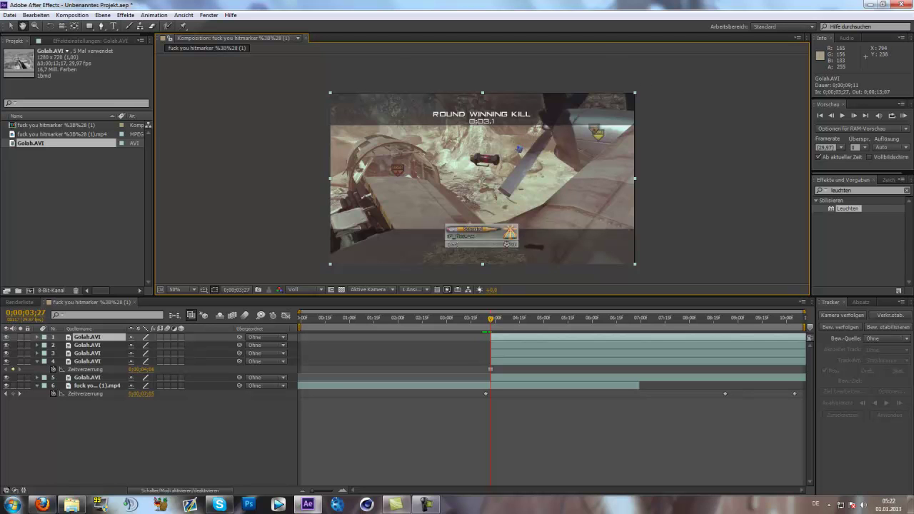
{"action": "key", "text": "period"}
{"action": "key", "text": "period"}
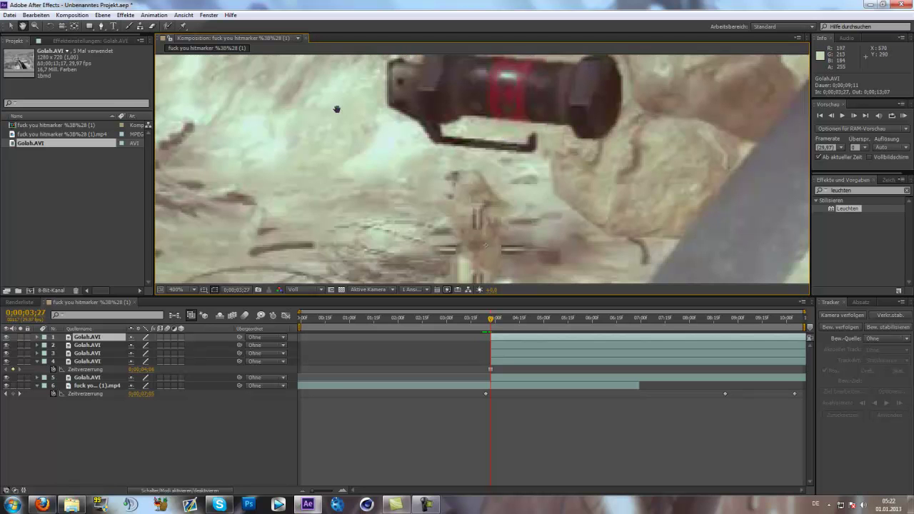
{"action": "left_click", "coordinate": [101, 26]}
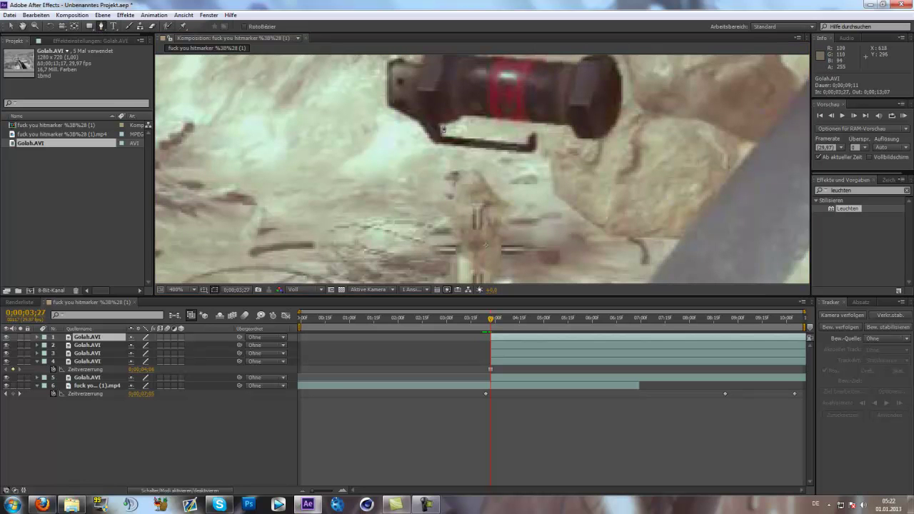
{"action": "left_click", "coordinate": [436, 124]}
{"action": "left_click", "coordinate": [583, 127]}
{"action": "left_click", "coordinate": [576, 139]}
{"action": "left_click", "coordinate": [605, 140]}
{"action": "left_click", "coordinate": [624, 102]}
{"action": "left_click", "coordinate": [612, 66]}
{"action": "left_click", "coordinate": [583, 57]}
Step: Trace the mask around the grenade's left end and close it
{"action": "key", "text": "comma"}
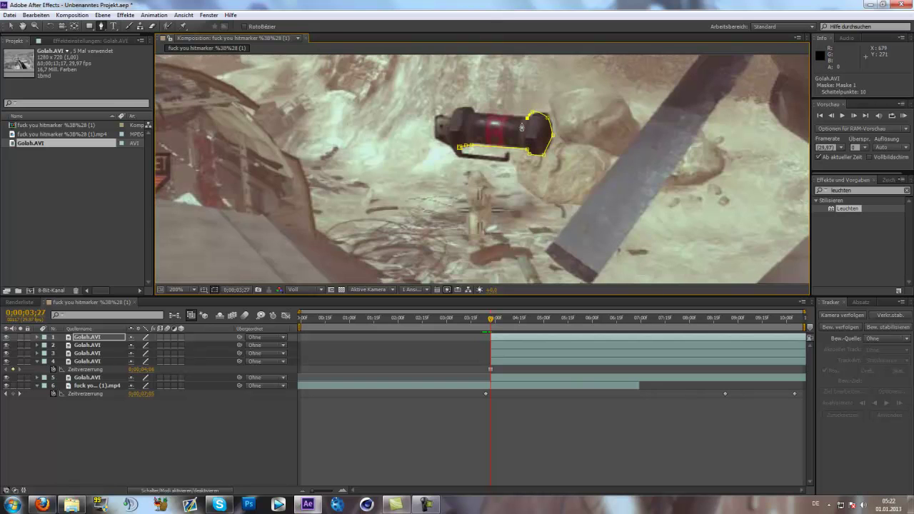
{"action": "left_click", "coordinate": [468, 107]}
{"action": "left_click", "coordinate": [437, 116]}
{"action": "left_click", "coordinate": [434, 136]}
{"action": "left_click", "coordinate": [463, 148]}
{"action": "key", "text": "comma"}
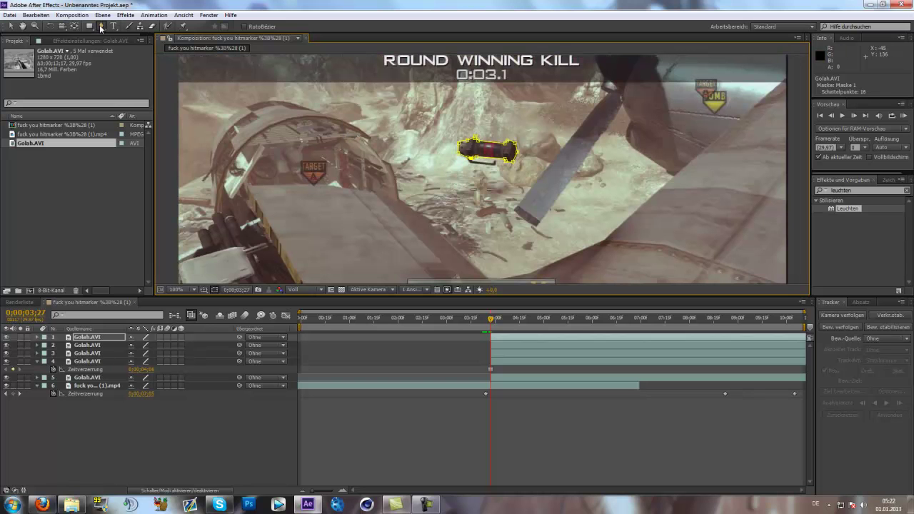
Step: Start a mask on the second Golah.AVI layer, running up to the frame's top edge
{"action": "left_click", "coordinate": [495, 348]}
{"action": "key", "text": "comma"}
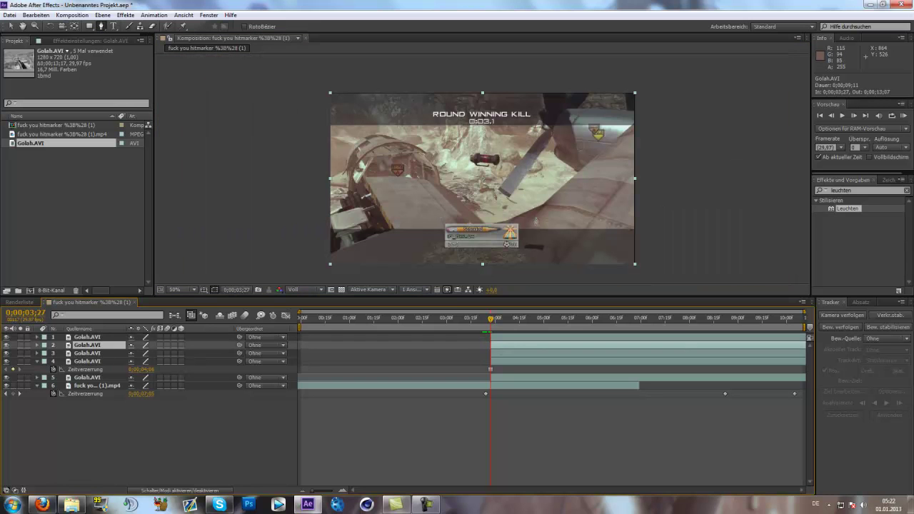
{"action": "left_click", "coordinate": [499, 221]}
{"action": "left_click", "coordinate": [546, 201]}
{"action": "left_click", "coordinate": [576, 168]}
{"action": "left_click", "coordinate": [546, 131]}
{"action": "left_click", "coordinate": [546, 88]}
{"action": "left_click", "coordinate": [599, 84]}
{"action": "key", "text": "ctrl+t"}
{"action": "key", "text": "Return"}
{"action": "key", "text": "g"}
Step: Extend that mask past the right and bottom edges and close it
{"action": "left_click", "coordinate": [581, 107]}
{"action": "left_click", "coordinate": [644, 111]}
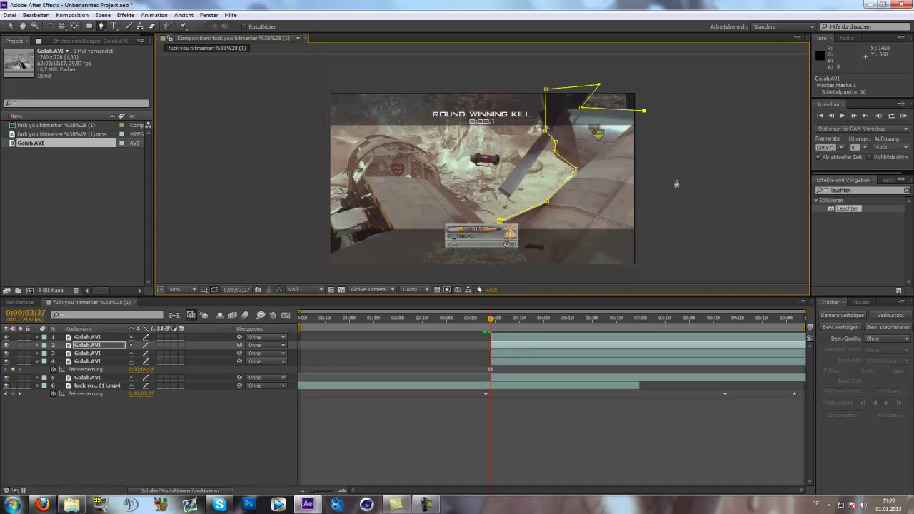
{"action": "left_click", "coordinate": [664, 260]}
{"action": "left_click", "coordinate": [528, 267]}
{"action": "left_click", "coordinate": [508, 239]}
{"action": "left_click", "coordinate": [500, 222]}
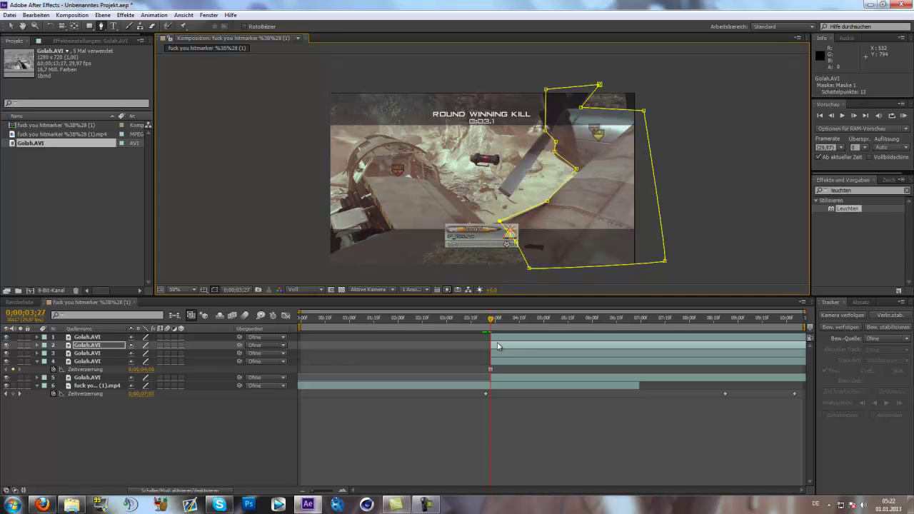
Step: Draw the closed upper-left wing mask on the third Golah.AVI layer
{"action": "left_click", "coordinate": [497, 351]}
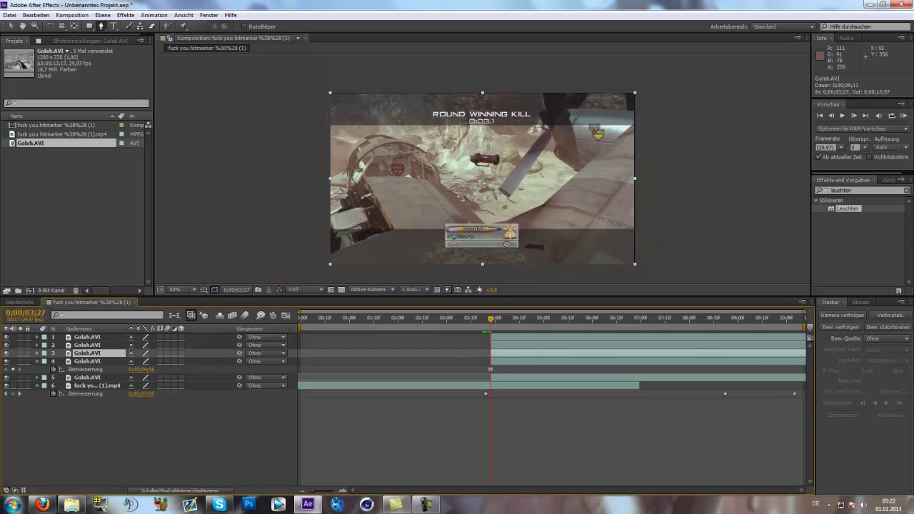
{"action": "left_click", "coordinate": [346, 182]}
{"action": "left_click", "coordinate": [345, 164]}
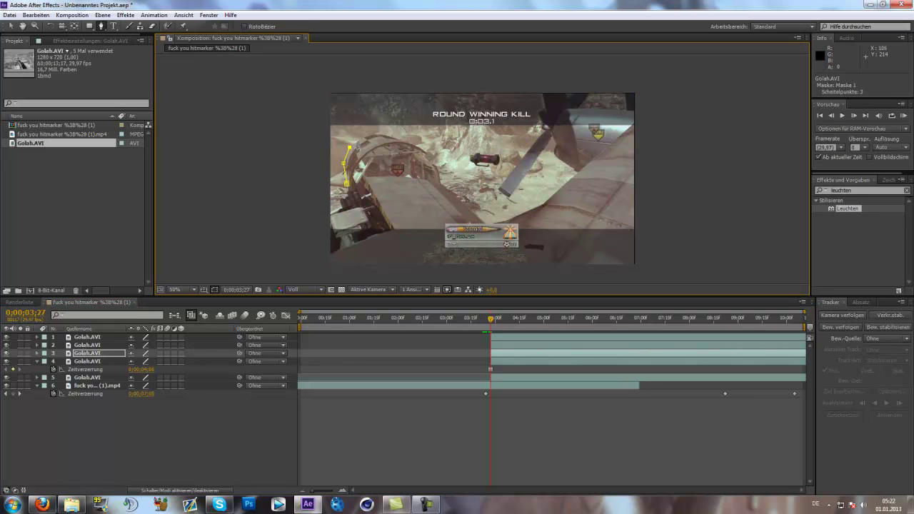
{"action": "left_click", "coordinate": [383, 138]}
{"action": "left_click", "coordinate": [429, 154]}
{"action": "left_click", "coordinate": [445, 179]}
{"action": "left_click", "coordinate": [351, 189]}
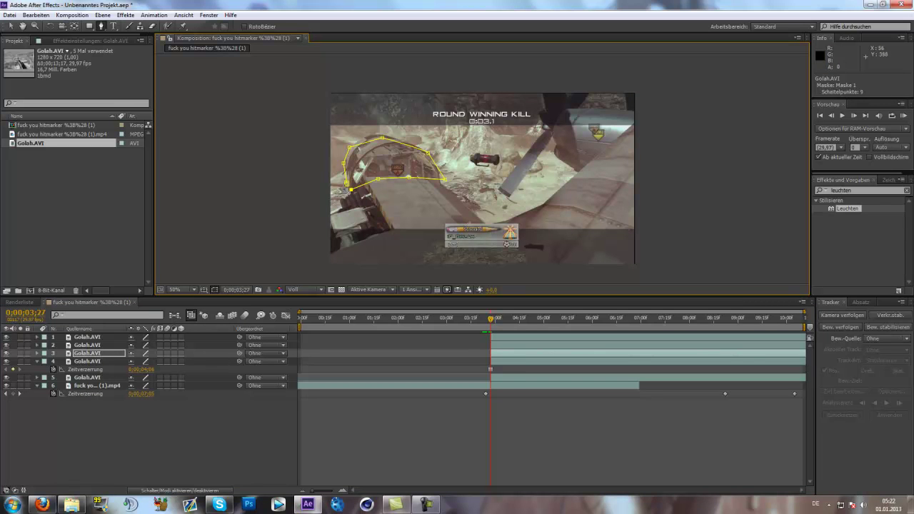
Step: Start a mask on layer 4 with points below the lower-left piece
{"action": "left_click", "coordinate": [504, 360]}
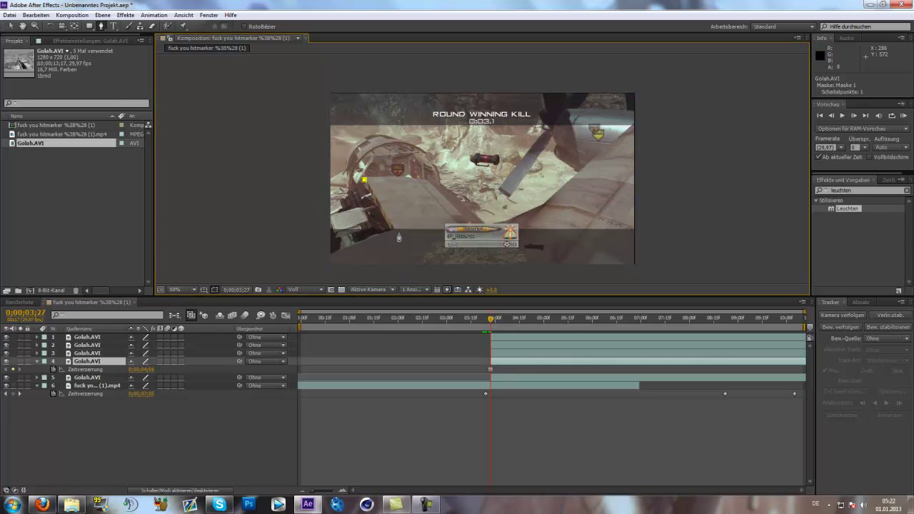
{"action": "left_click", "coordinate": [434, 227]}
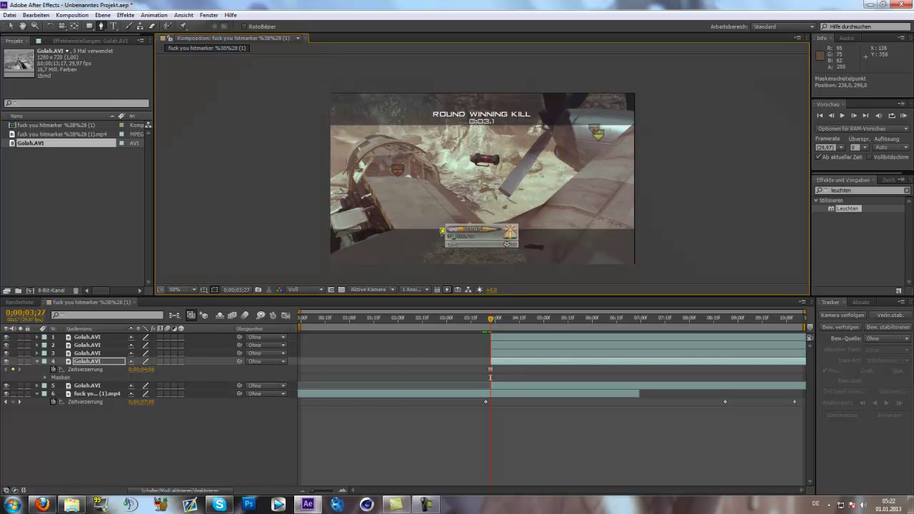
{"action": "left_click", "coordinate": [390, 229]}
{"action": "key", "text": "v"}
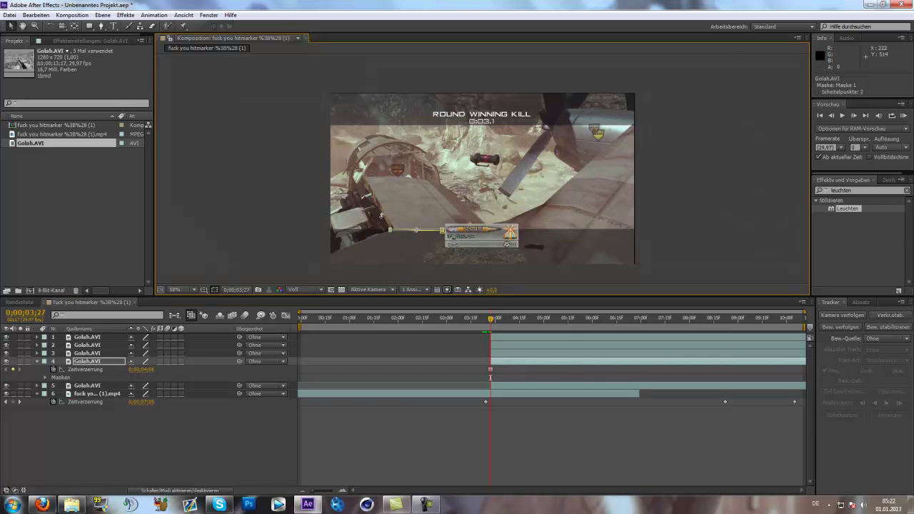
{"action": "key", "text": "g"}
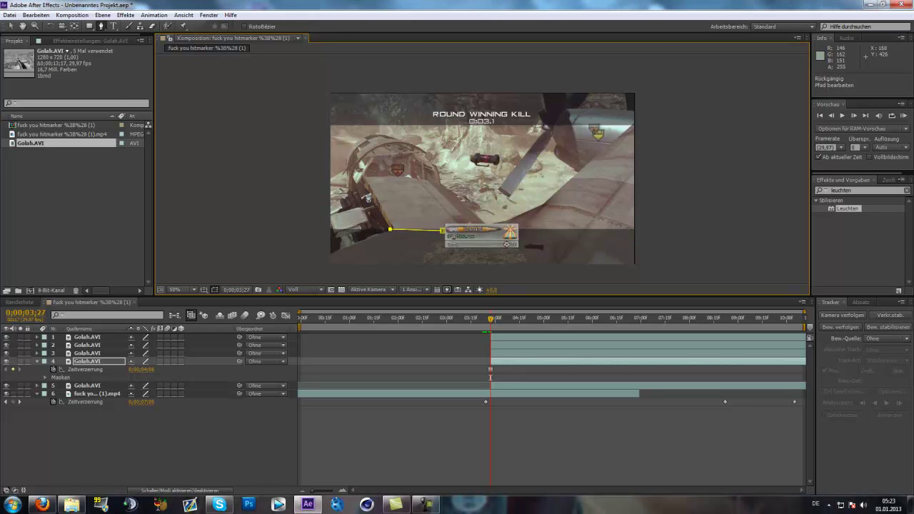
{"action": "left_click", "coordinate": [366, 198]}
{"action": "left_click", "coordinate": [325, 211]}
Step: Finish outlining the lower-left piece and close the seven-point mask
{"action": "scroll", "coordinate": [326, 247], "scroll_direction": "down", "scroll_amount": 2}
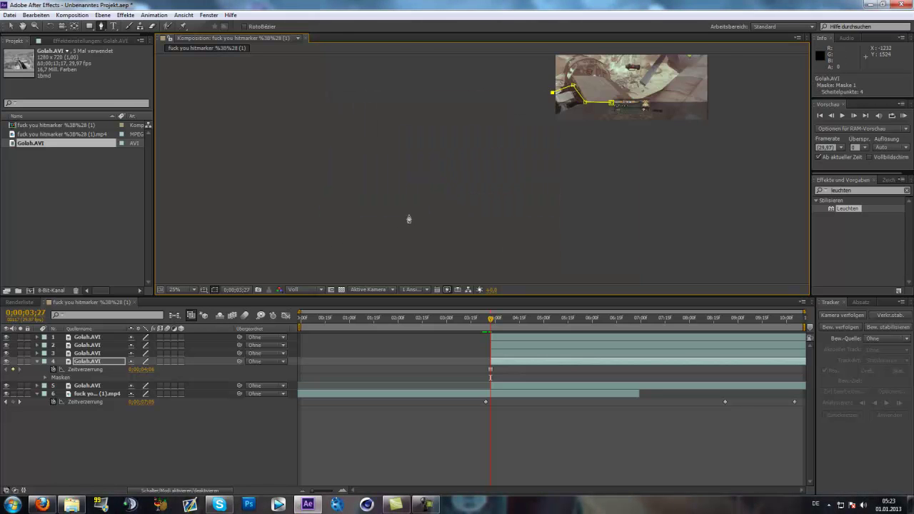
{"action": "scroll", "coordinate": [556, 129], "scroll_direction": "up", "scroll_amount": 2}
{"action": "left_click", "coordinate": [413, 190]}
{"action": "left_click", "coordinate": [480, 191]}
{"action": "left_click", "coordinate": [524, 174]}
{"action": "left_click", "coordinate": [538, 152]}
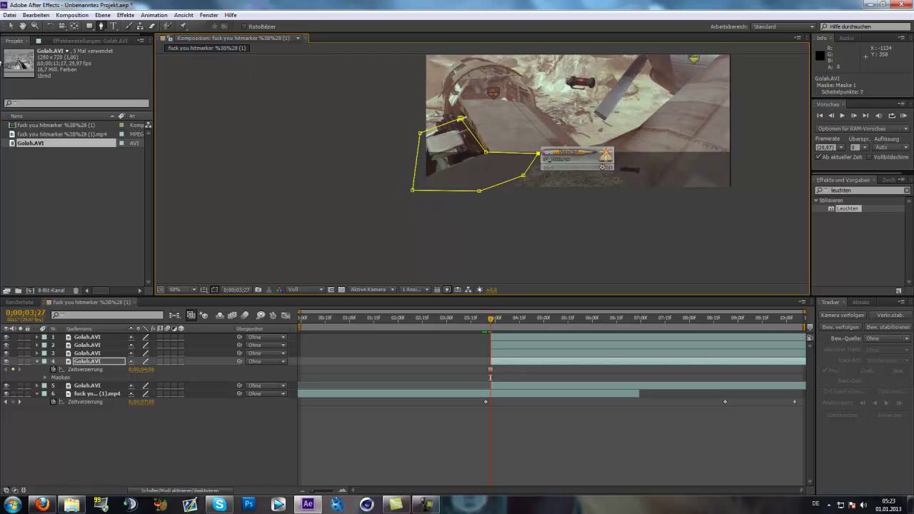
{"action": "left_click", "coordinate": [10, 26]}
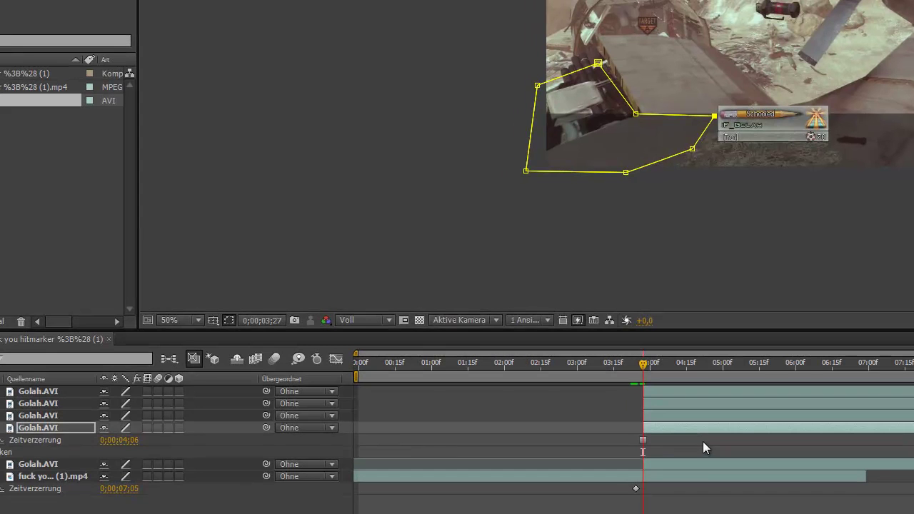
{"action": "key", "text": "s"}
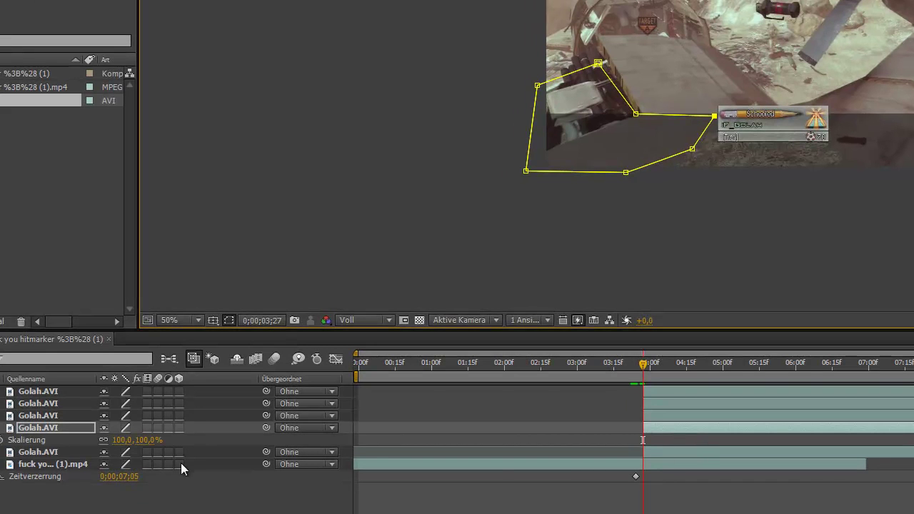
Step: Move a Golah.AVI layer to the top, start it later, and keyframe layer 5's Scale from 0%
{"action": "left_click_drag", "start_coordinate": [45, 454], "coordinate": [73, 393]}
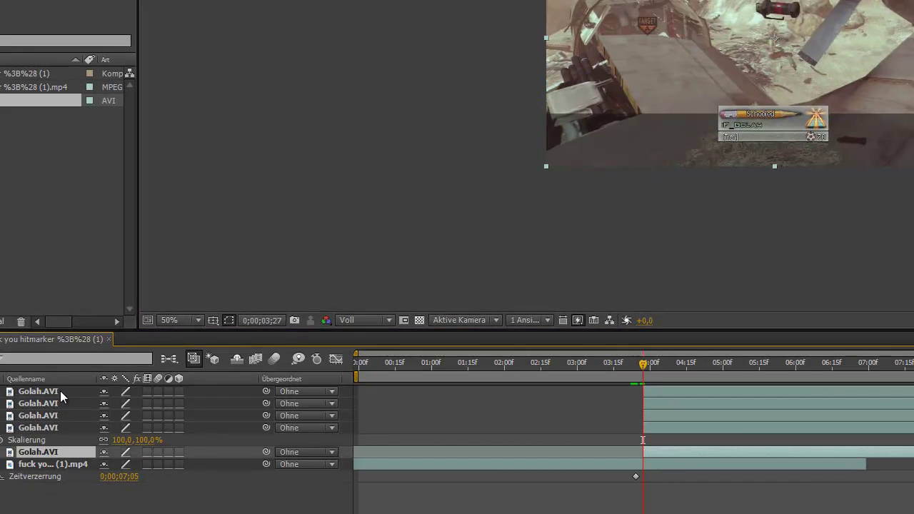
{"action": "left_click_drag", "start_coordinate": [662, 389], "coordinate": [781, 376]}
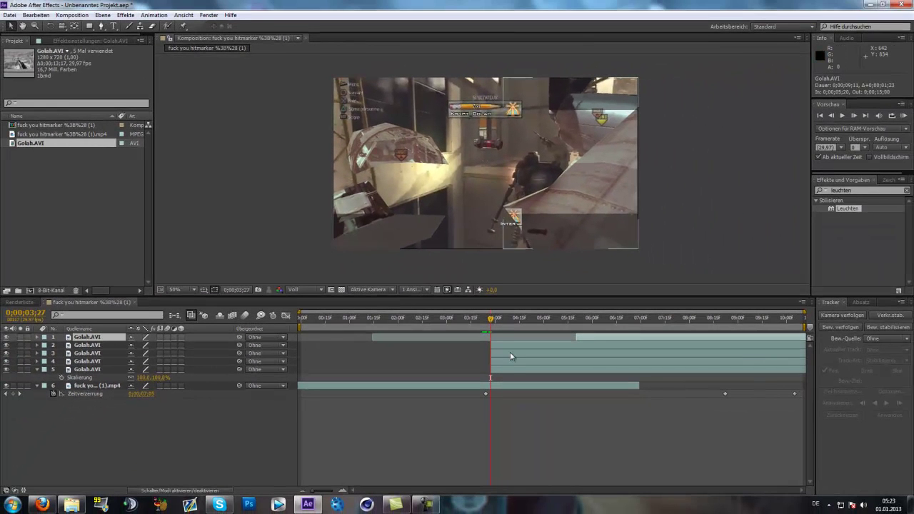
{"action": "left_click", "coordinate": [513, 372]}
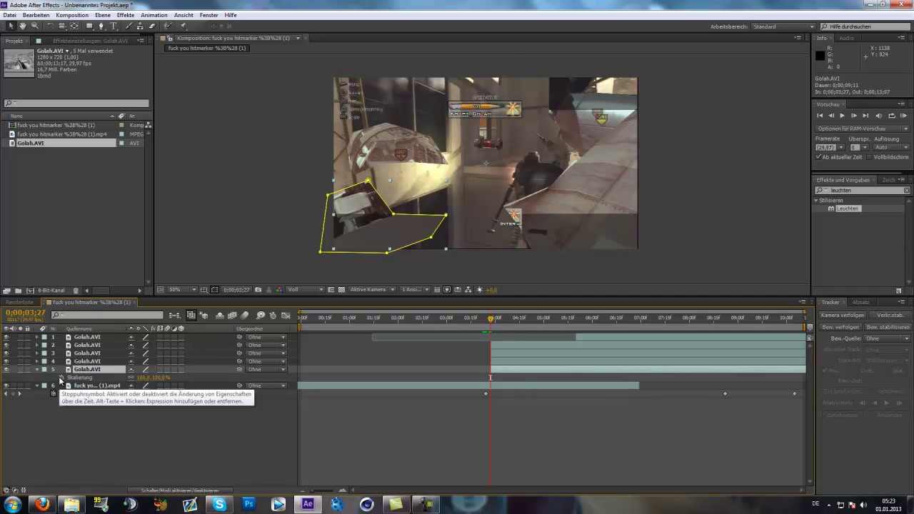
{"action": "left_click", "coordinate": [60, 377]}
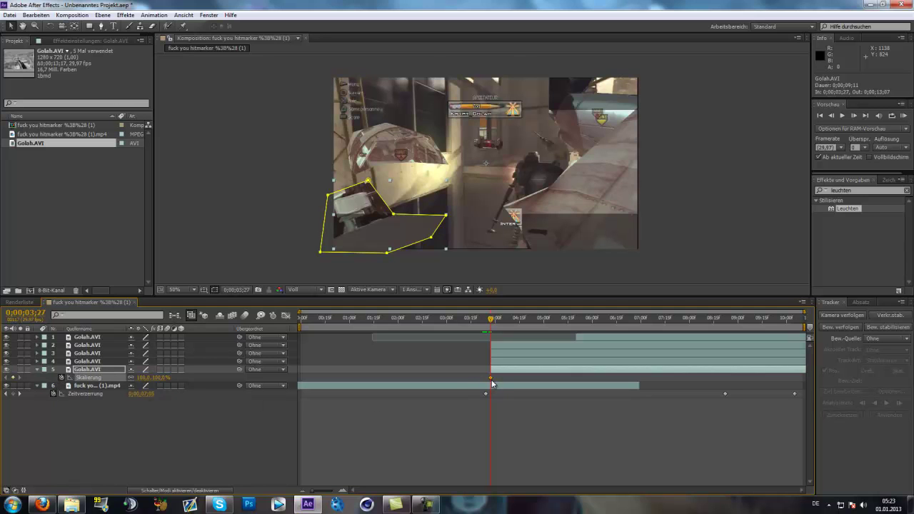
{"action": "left_click_drag", "start_coordinate": [490, 378], "coordinate": [513, 378]}
{"action": "left_click", "coordinate": [146, 377]}
{"action": "type", "text": "0"}
{"action": "key", "text": "Return"}
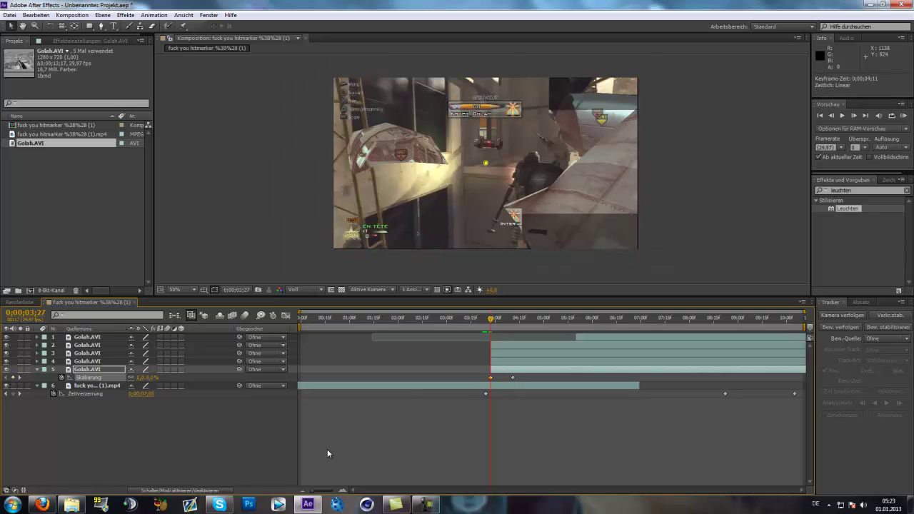
Step: Make layer 5 3D and keyframe X, Y and Z Rotation, tilting the piece at the start
{"action": "key", "text": "r"}
{"action": "left_click", "coordinate": [181, 369]}
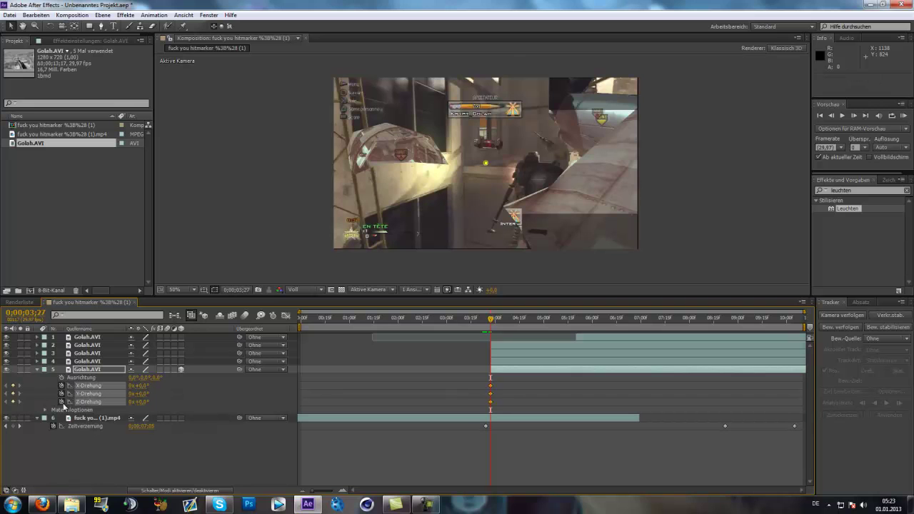
{"action": "key", "text": "r"}
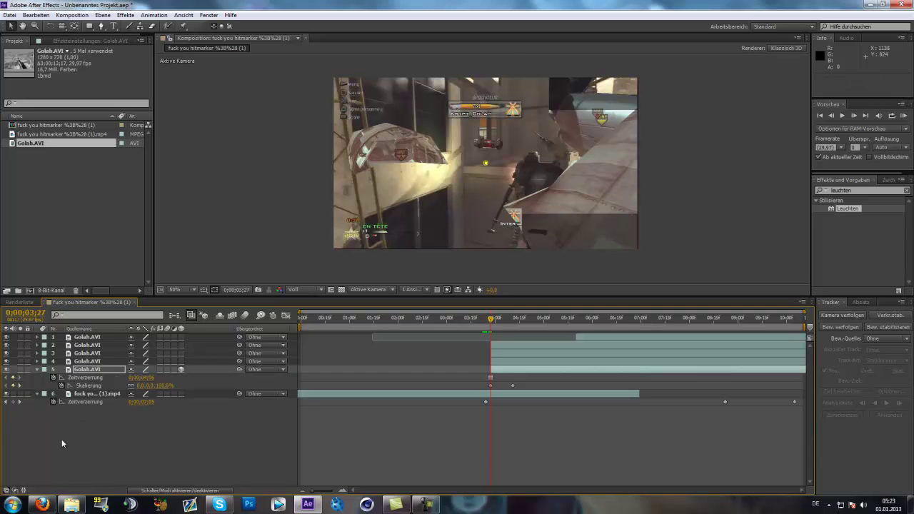
{"action": "key", "text": "u"}
{"action": "key", "text": "u"}
{"action": "left_click", "coordinate": [19, 385]}
{"action": "key", "text": "alt+shift+r"}
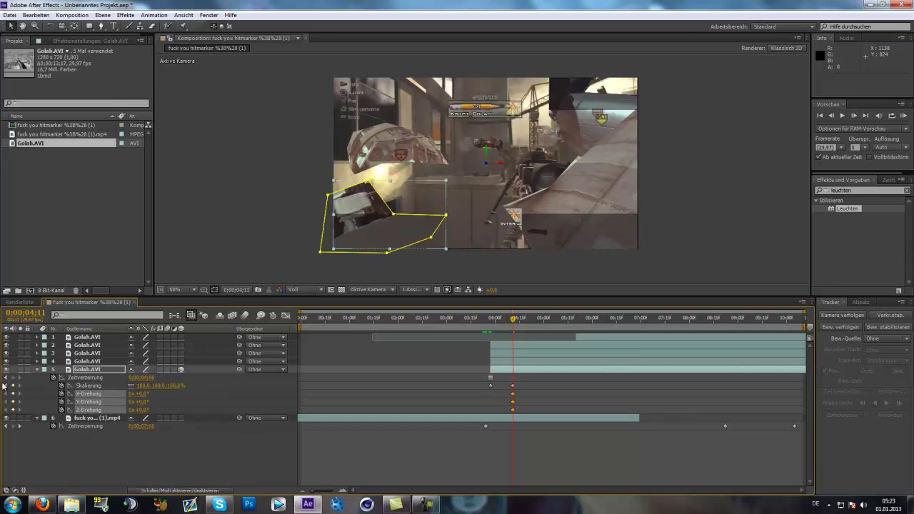
{"action": "left_click", "coordinate": [7, 386]}
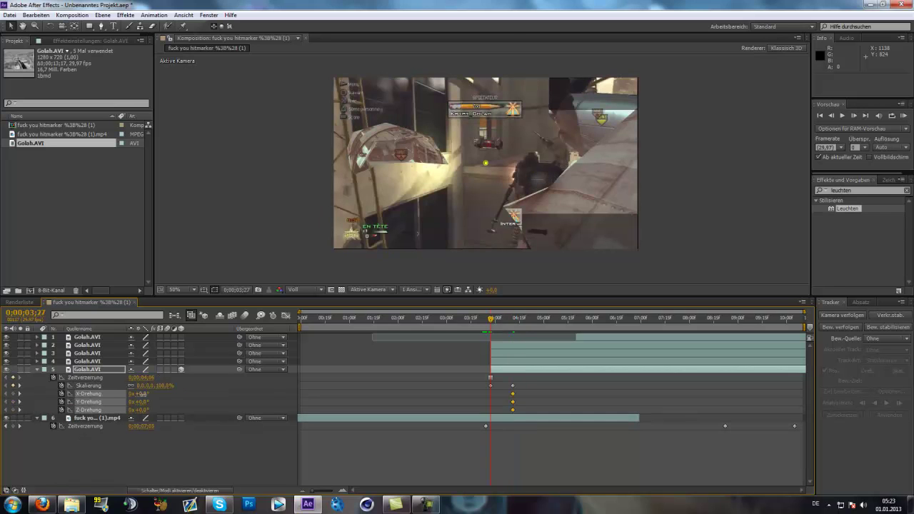
{"action": "mouse_move", "coordinate": [143, 393]}
{"action": "left_mouse_down"}
{"action": "mouse_move", "coordinate": [154, 393]}
{"action": "mouse_move", "coordinate": [137, 402]}
{"action": "mouse_move", "coordinate": [160, 408]}
{"action": "mouse_move", "coordinate": [150, 411]}
{"action": "left_mouse_up"}
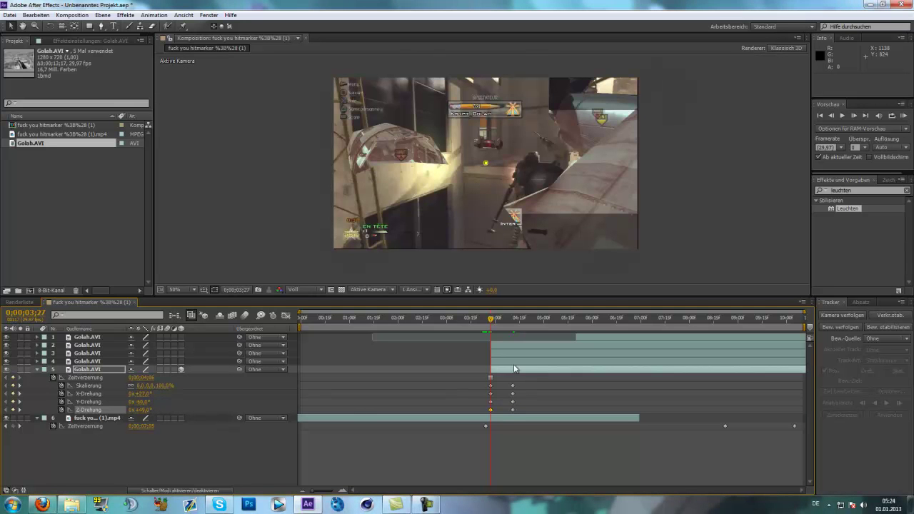
{"action": "left_click_drag", "start_coordinate": [491, 323], "coordinate": [496, 320]}
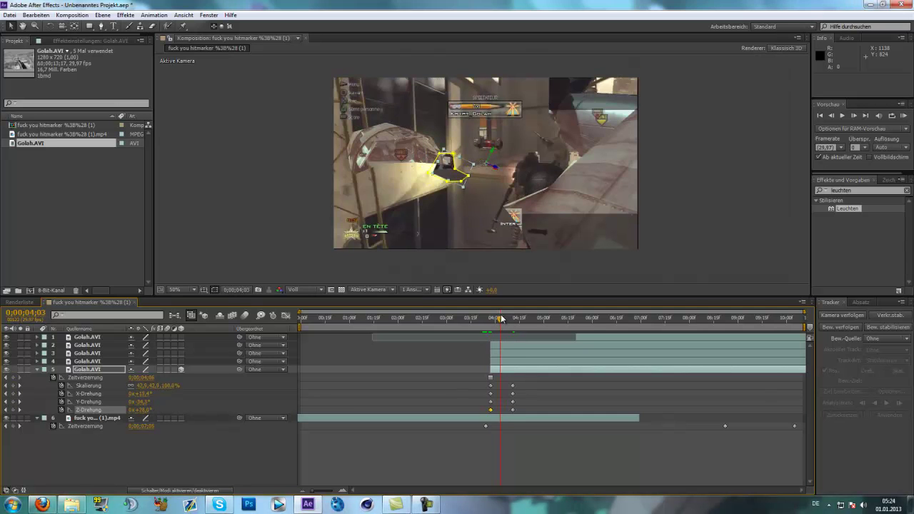
{"action": "left_click_drag", "start_coordinate": [496, 321], "coordinate": [519, 318]}
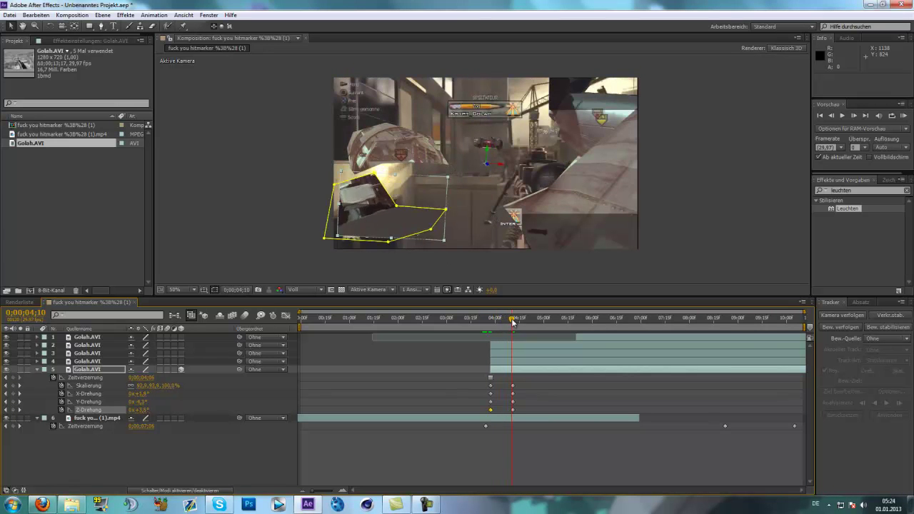
Step: Trim layer 4's in-point to the current time with Alt+[
{"action": "left_click", "coordinate": [533, 360]}
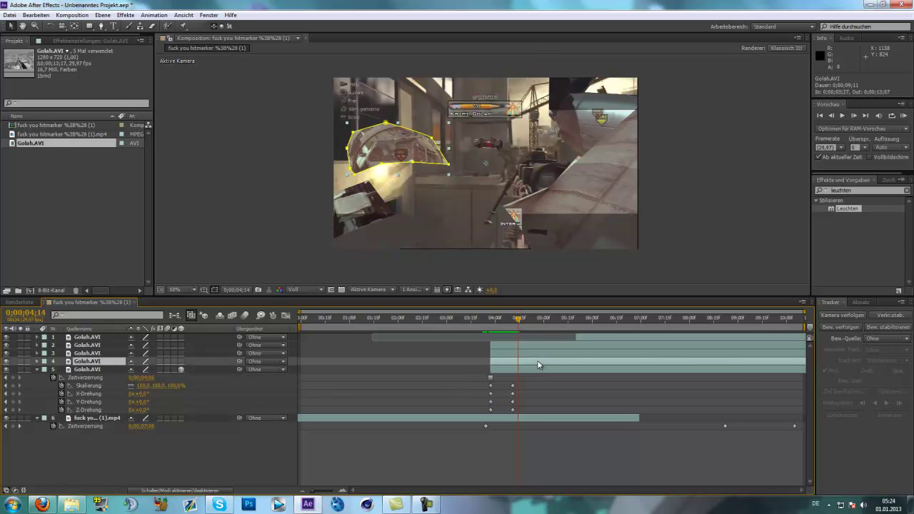
{"action": "key", "text": "alt+bracketleft"}
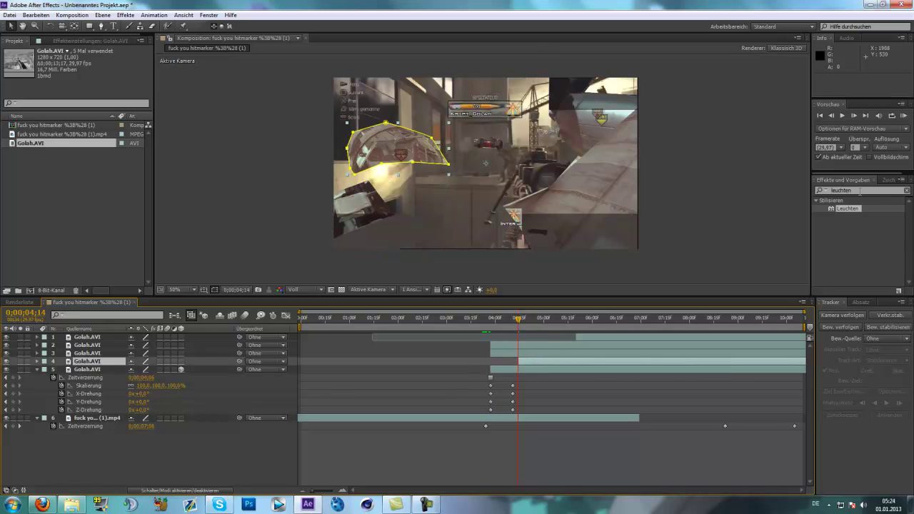
{"action": "left_click", "coordinate": [859, 191]}
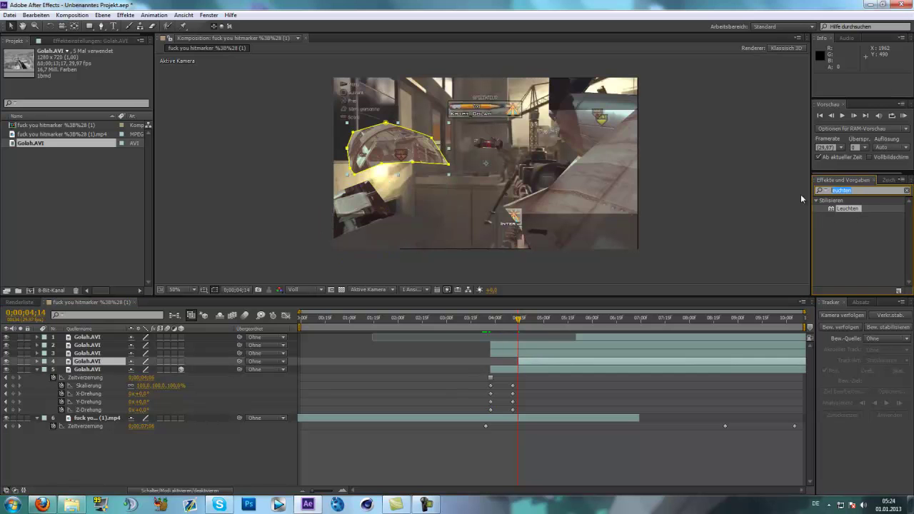
{"action": "left_click", "coordinate": [548, 389]}
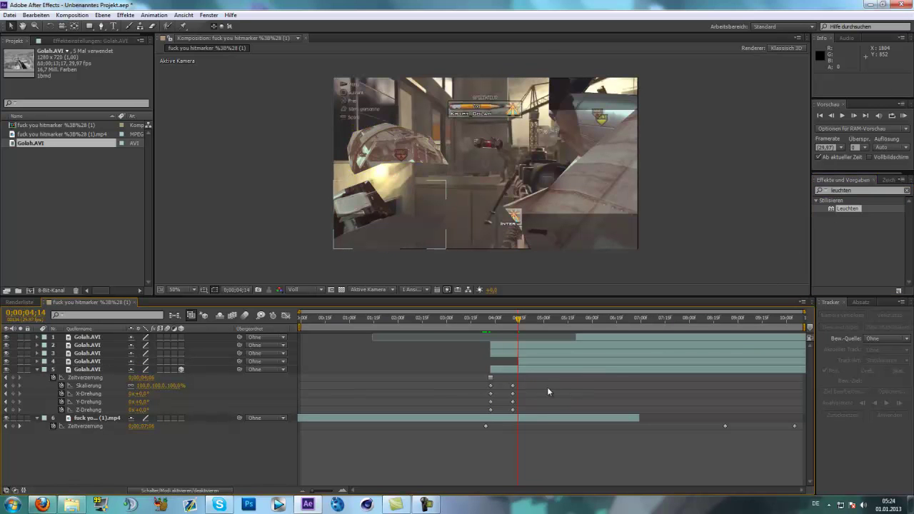
{"action": "left_click", "coordinate": [536, 359]}
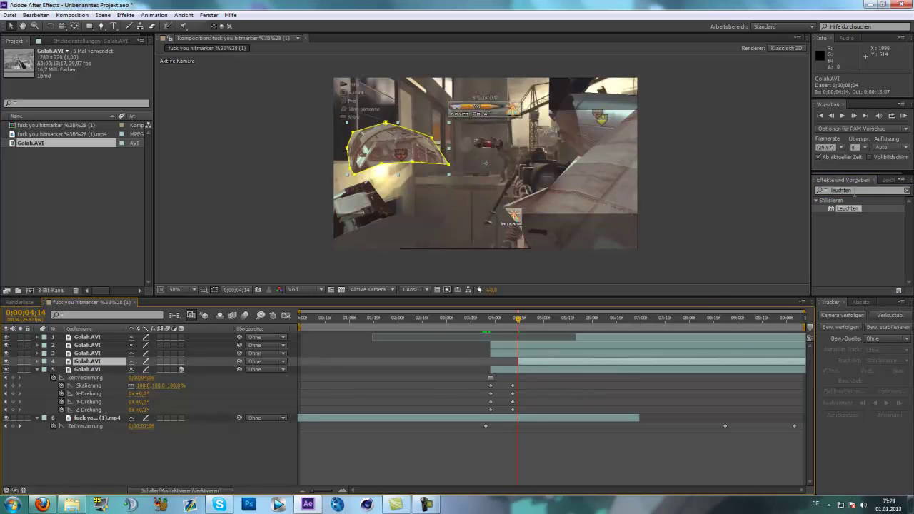
Step: Search the effects for 'cc' and scroll down to the Übergänge transitions
{"action": "left_click", "coordinate": [857, 191]}
{"action": "type", "text": "cc"}
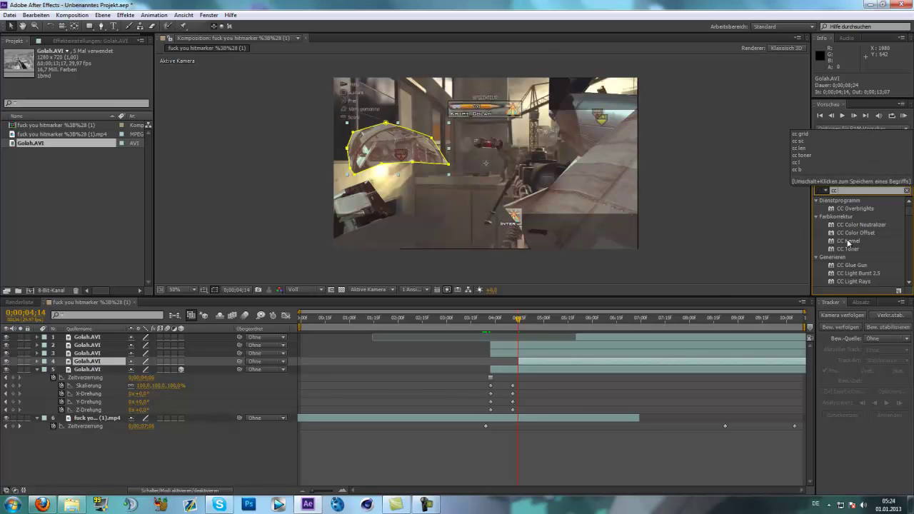
{"action": "scroll", "coordinate": [848, 241], "scroll_direction": "down", "scroll_amount": 3}
{"action": "scroll", "coordinate": [870, 254], "scroll_direction": "down", "scroll_amount": 3}
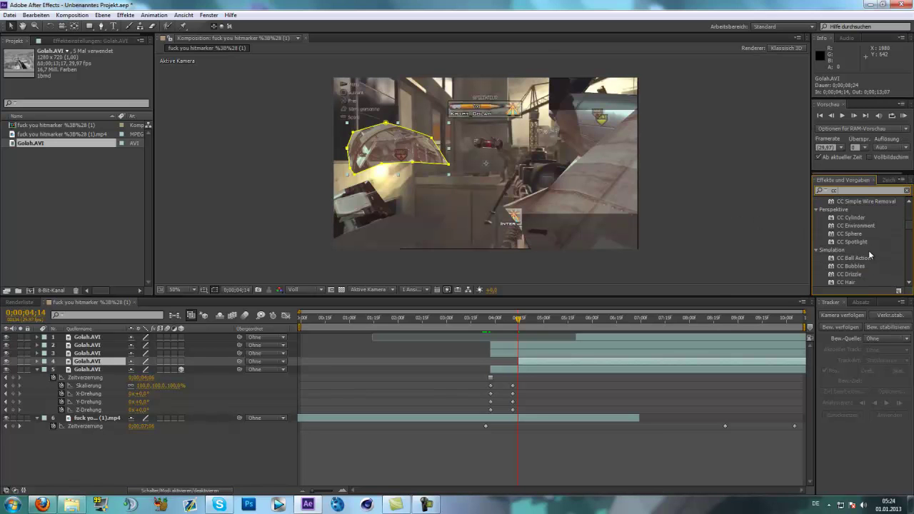
{"action": "scroll", "coordinate": [868, 250], "scroll_direction": "down", "scroll_amount": 5}
{"action": "scroll", "coordinate": [868, 250], "scroll_direction": "down", "scroll_amount": 2}
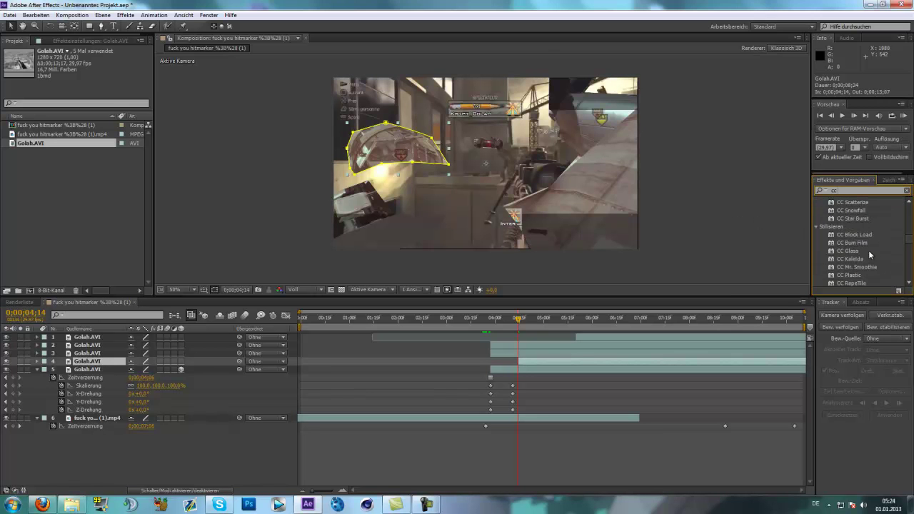
{"action": "scroll", "coordinate": [864, 247], "scroll_direction": "down", "scroll_amount": 2}
{"action": "scroll", "coordinate": [862, 245], "scroll_direction": "down", "scroll_amount": 2}
{"action": "scroll", "coordinate": [852, 237], "scroll_direction": "down", "scroll_amount": 1}
{"action": "scroll", "coordinate": [851, 237], "scroll_direction": "down", "scroll_amount": 2}
{"action": "scroll", "coordinate": [862, 246], "scroll_direction": "down", "scroll_amount": 2}
{"action": "scroll", "coordinate": [862, 246], "scroll_direction": "down", "scroll_amount": 4}
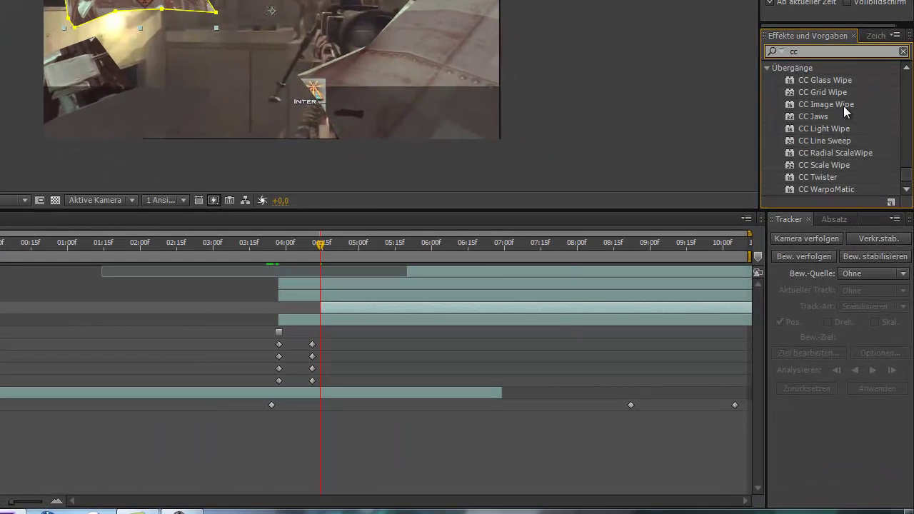
Step: Apply CC Image Wipe to layer 4 with two Completion keyframes a few frames apart
{"action": "left_click_drag", "start_coordinate": [844, 104], "coordinate": [351, 309]}
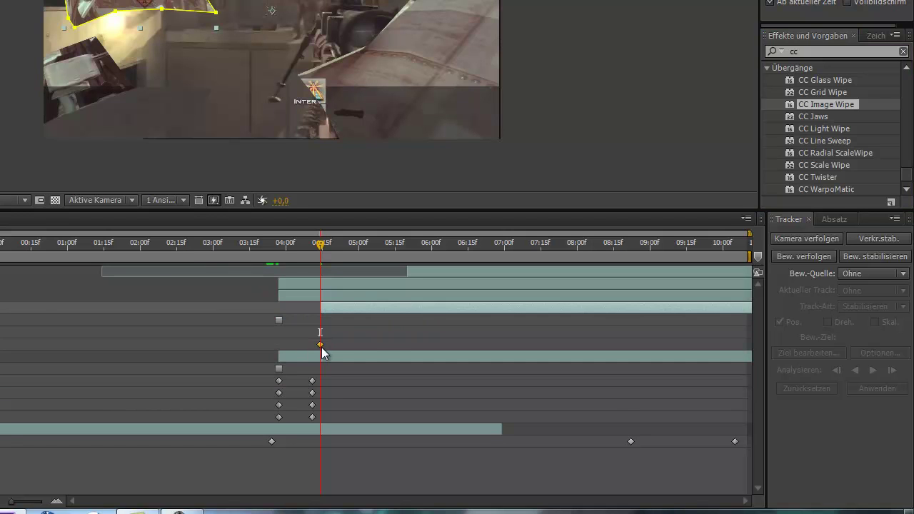
{"action": "left_click_drag", "start_coordinate": [320, 344], "coordinate": [390, 345]}
{"action": "left_click", "coordinate": [364, 357]}
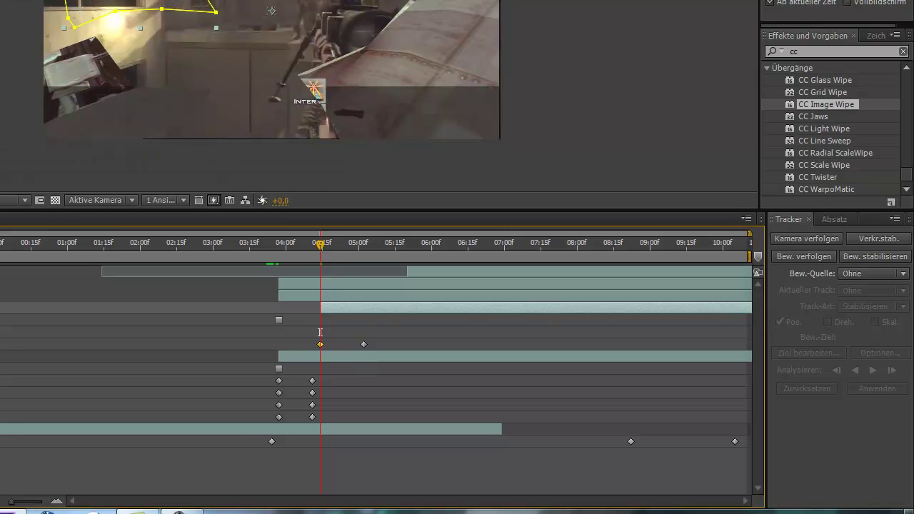
{"action": "mouse_move", "coordinate": [322, 245]}
{"action": "left_mouse_down"}
{"action": "mouse_move", "coordinate": [351, 240]}
{"action": "mouse_move", "coordinate": [333, 251]}
{"action": "mouse_move", "coordinate": [349, 250]}
{"action": "mouse_move", "coordinate": [337, 252]}
{"action": "mouse_move", "coordinate": [356, 265]}
{"action": "left_mouse_up"}
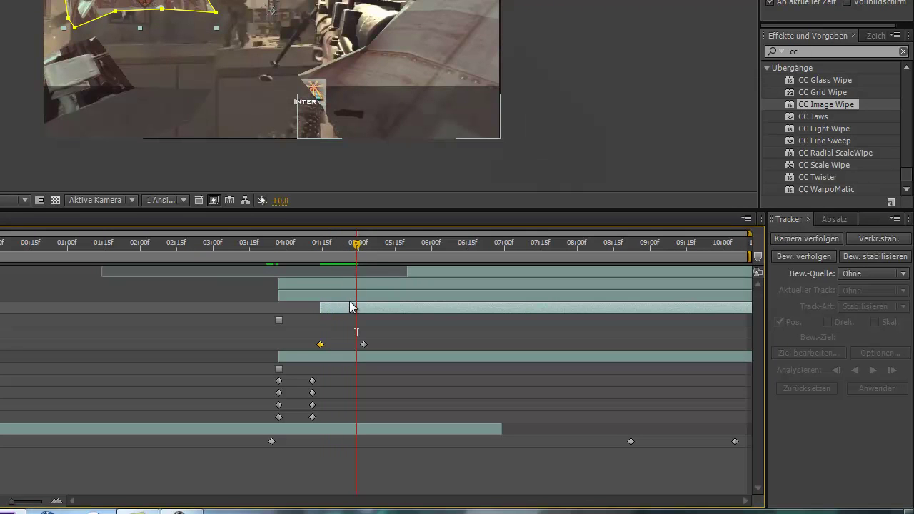
Step: Trim layer 3 to start at about five seconds and clear the effects search
{"action": "left_click", "coordinate": [353, 295]}
{"action": "left_click", "coordinate": [362, 250]}
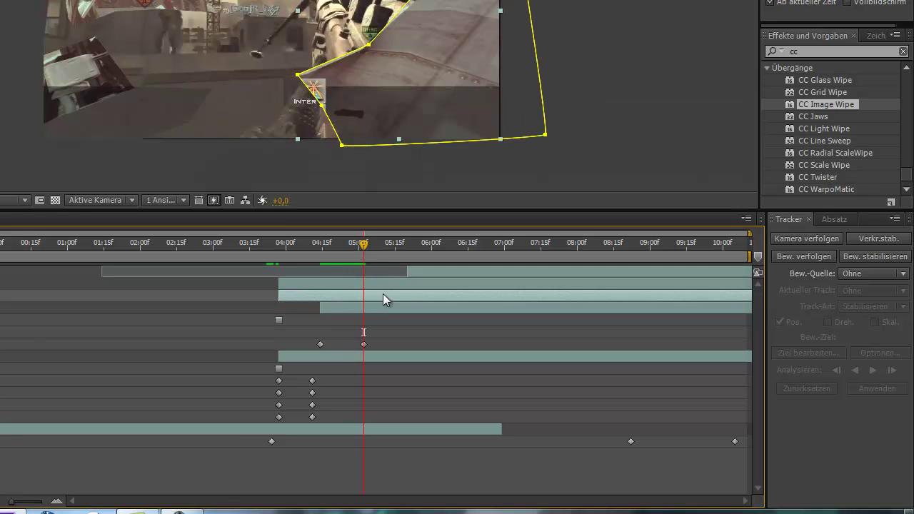
{"action": "key", "text": "alt+bracketleft"}
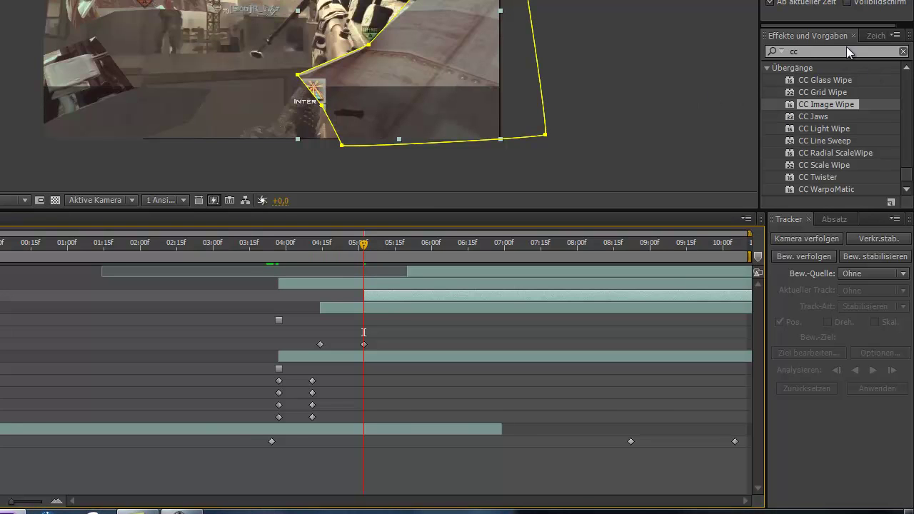
{"action": "left_click", "coordinate": [800, 51]}
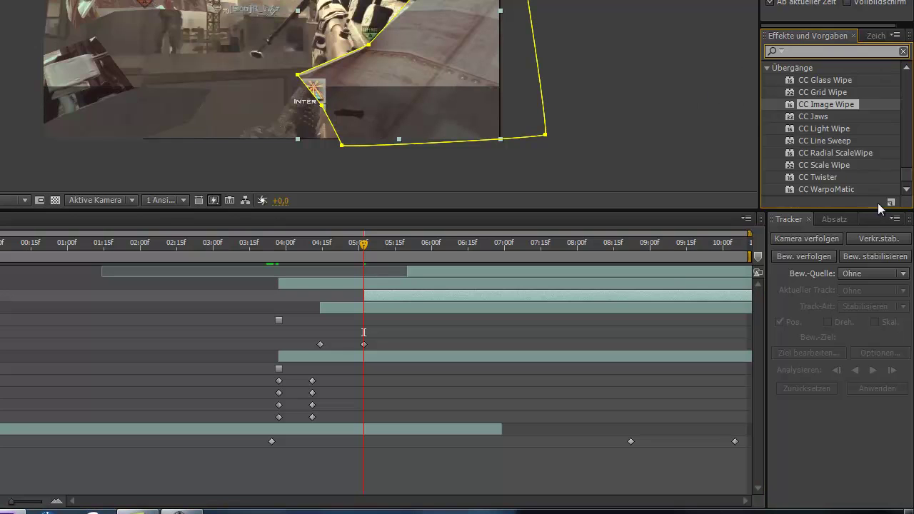
{"action": "key", "text": "BackSpace"}
{"action": "left_click", "coordinate": [767, 188]}
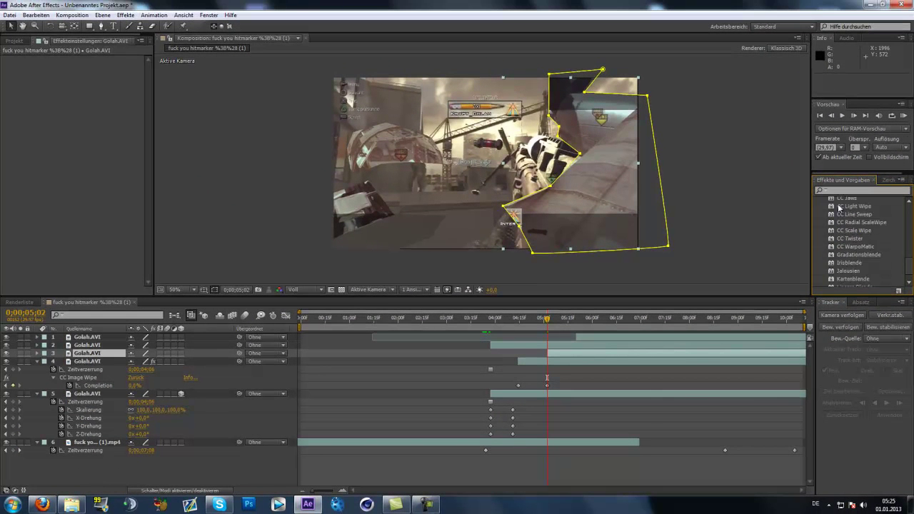
Step: Apply Lineare Blende to layer 3, undoing a drop on the wrong layer
{"action": "scroll", "coordinate": [863, 236], "scroll_direction": "down", "scroll_amount": 2}
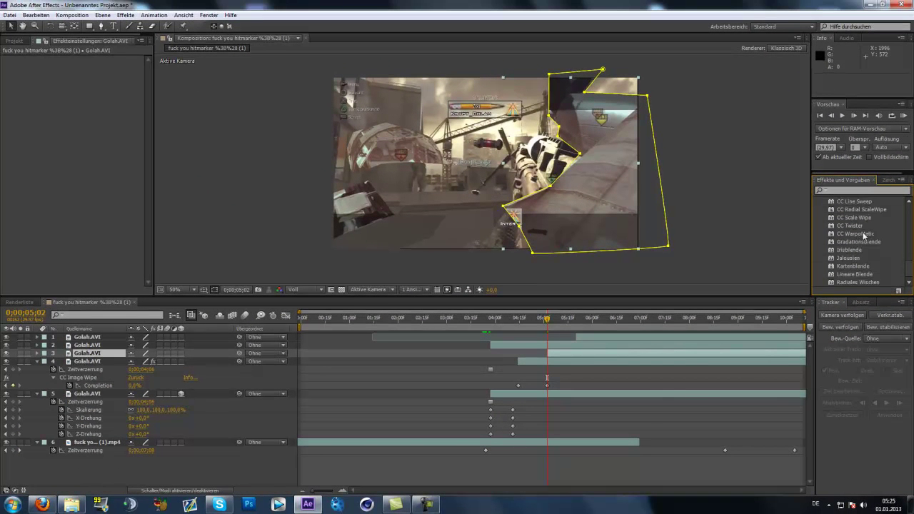
{"action": "left_click_drag", "start_coordinate": [848, 275], "coordinate": [572, 348]}
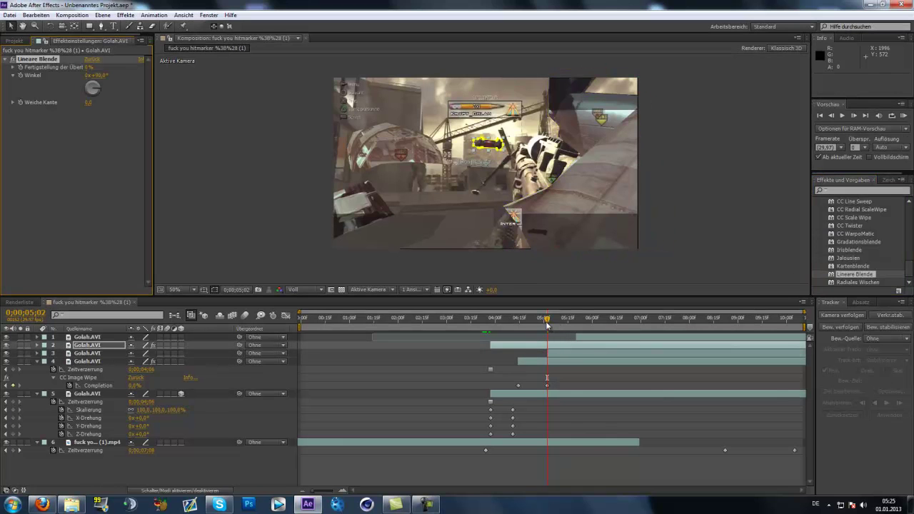
{"action": "key", "text": "ctrl+z"}
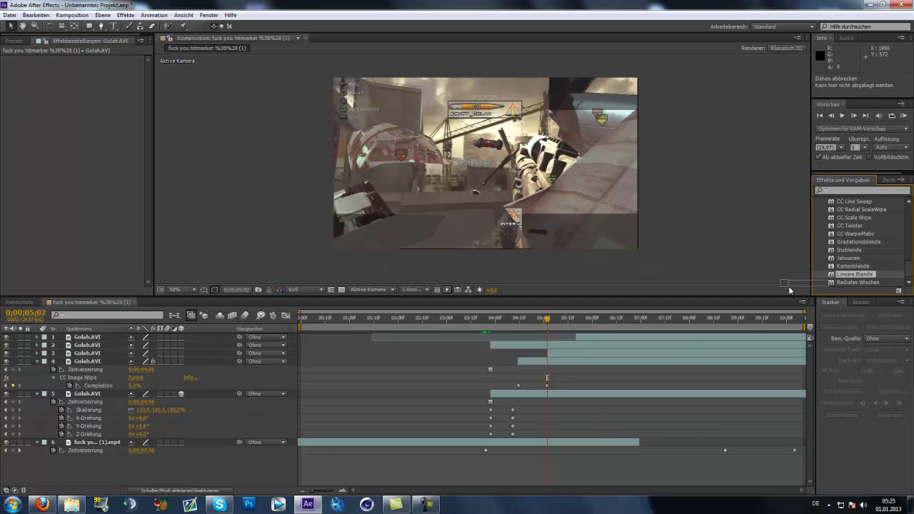
{"action": "left_click_drag", "start_coordinate": [846, 276], "coordinate": [571, 353]}
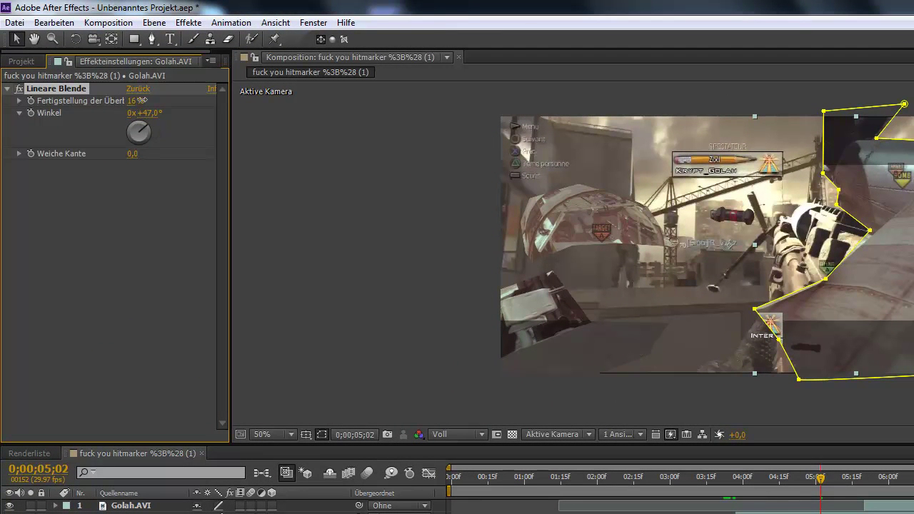
Step: Set Lineare Blende to 47° with 84 feather, keyframing completion from 0% to 100%
{"action": "left_click_drag", "start_coordinate": [141, 100], "coordinate": [150, 101]}
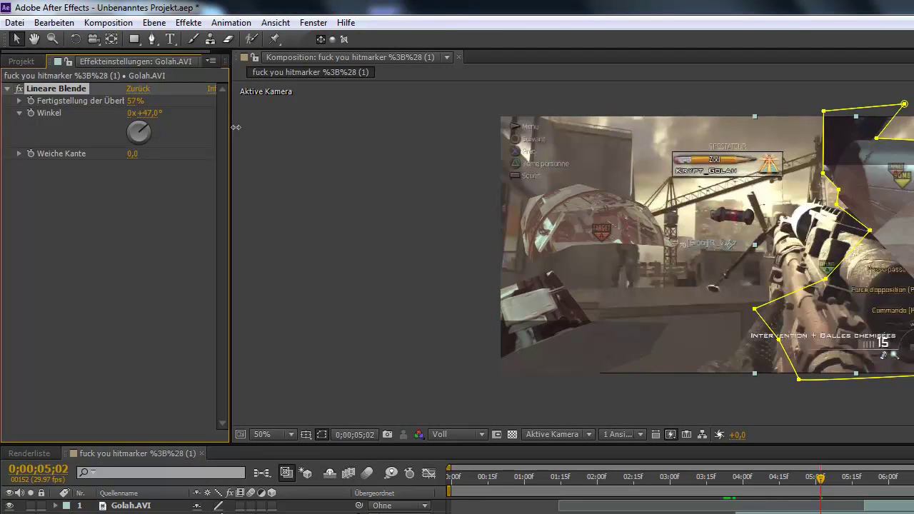
{"action": "left_click_drag", "start_coordinate": [233, 127], "coordinate": [240, 129]}
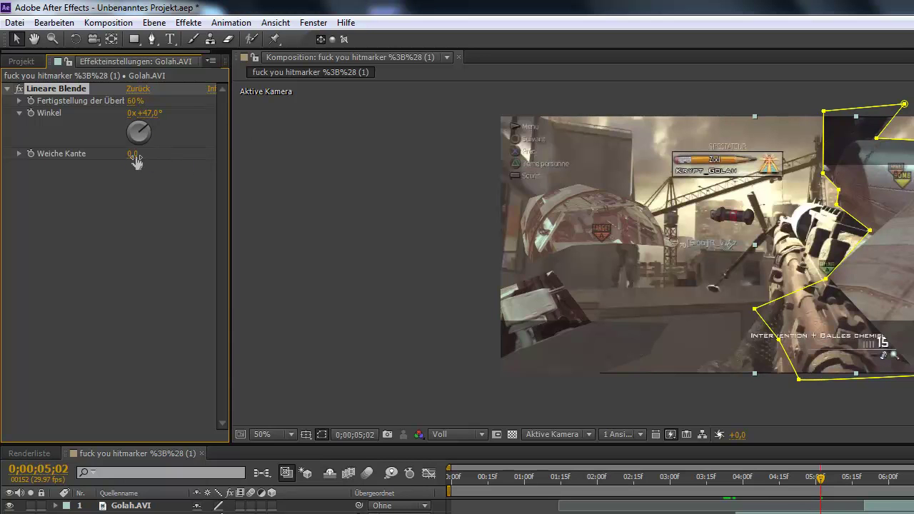
{"action": "left_click_drag", "start_coordinate": [132, 162], "coordinate": [201, 165]}
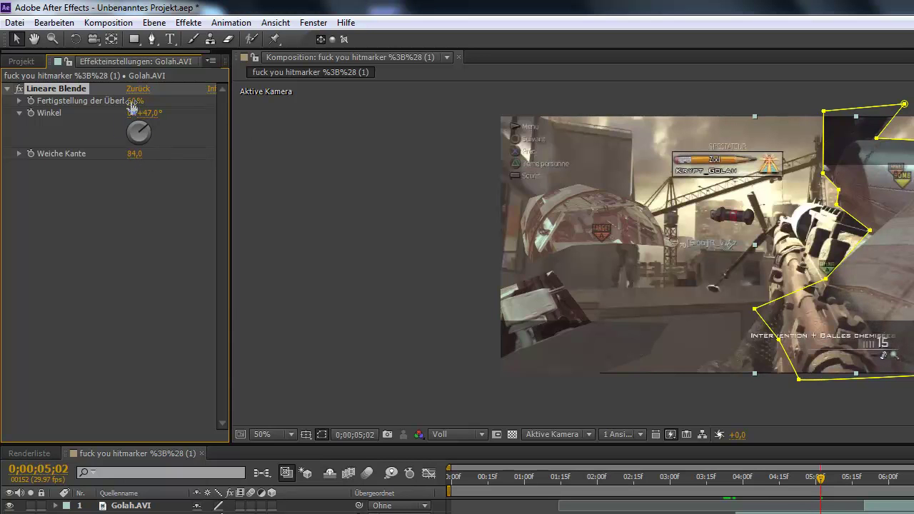
{"action": "mouse_move", "coordinate": [137, 101]}
{"action": "left_mouse_down"}
{"action": "mouse_move", "coordinate": [139, 116]}
{"action": "mouse_move", "coordinate": [211, 70]}
{"action": "mouse_move", "coordinate": [163, 110]}
{"action": "left_mouse_up"}
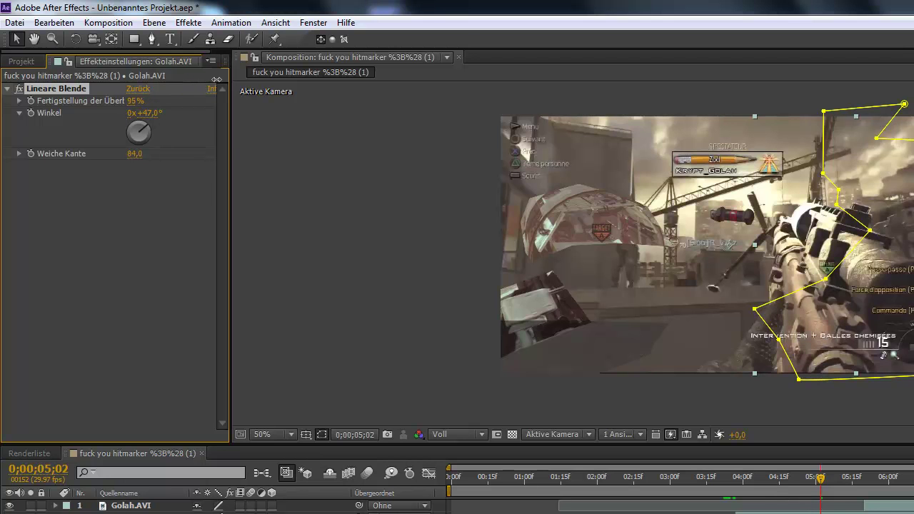
{"action": "left_click", "coordinate": [44, 106]}
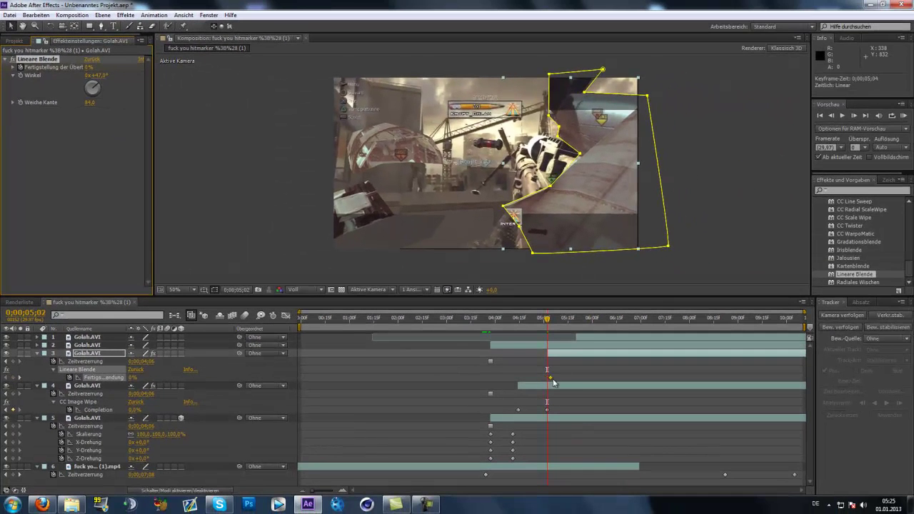
{"action": "left_click_drag", "start_coordinate": [553, 383], "coordinate": [570, 382]}
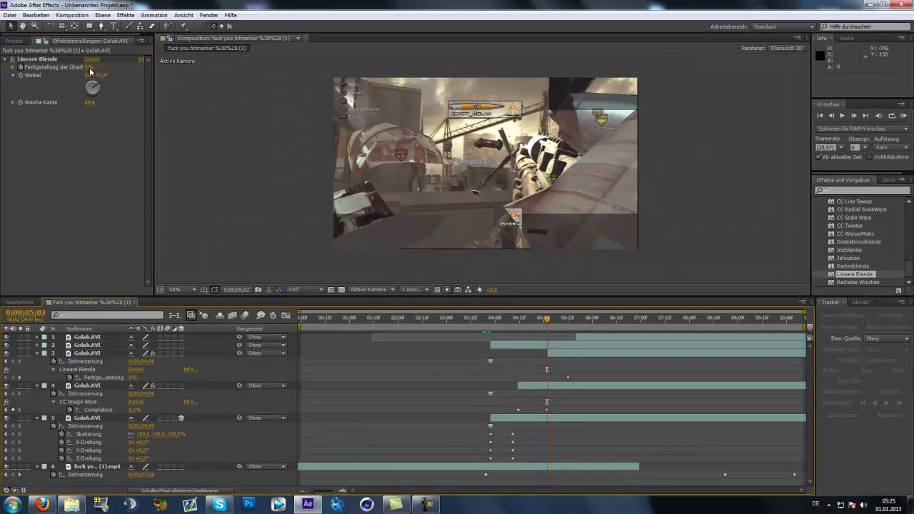
{"action": "left_click_drag", "start_coordinate": [86, 70], "coordinate": [96, 68]}
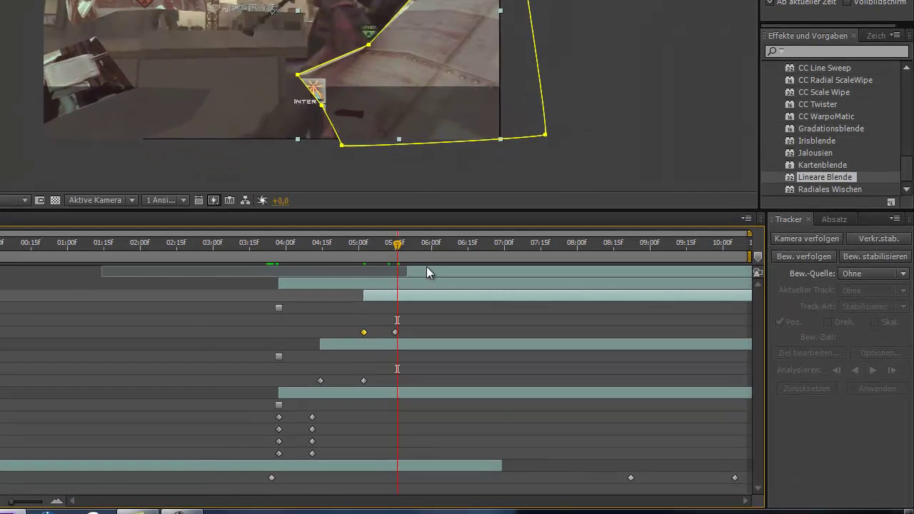
Step: Shift layer 1 slightly later in time and select layer 2
{"action": "left_click_drag", "start_coordinate": [425, 267], "coordinate": [481, 277]}
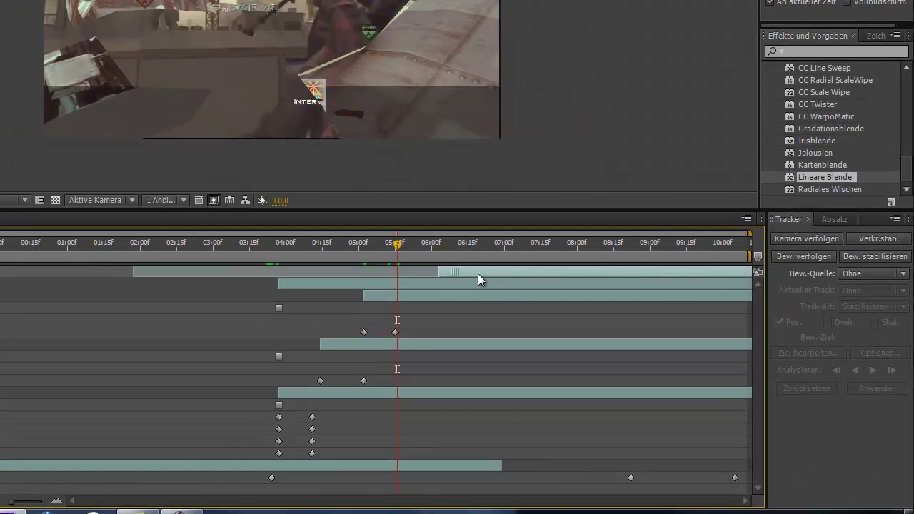
{"action": "left_click_drag", "start_coordinate": [404, 254], "coordinate": [408, 248]}
{"action": "left_click_drag", "start_coordinate": [446, 271], "coordinate": [468, 273]}
{"action": "left_click", "coordinate": [442, 282]}
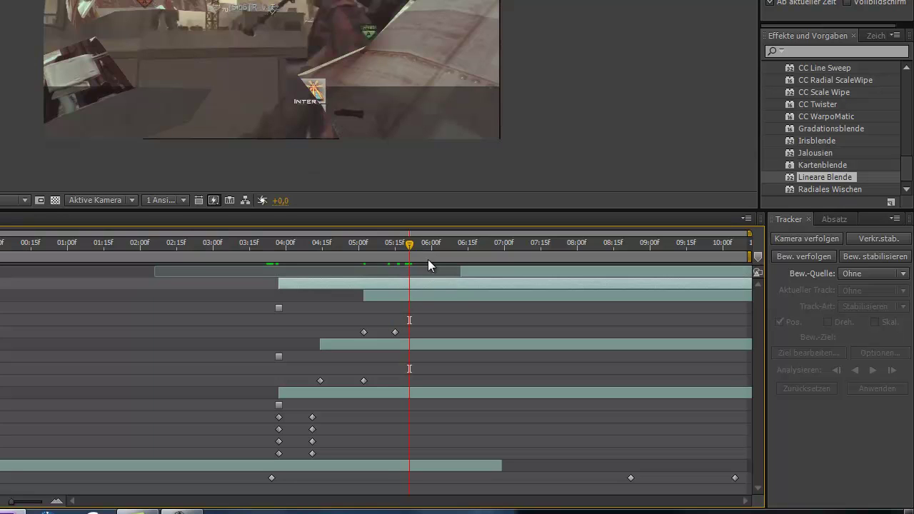
{"action": "left_click", "coordinate": [478, 326]}
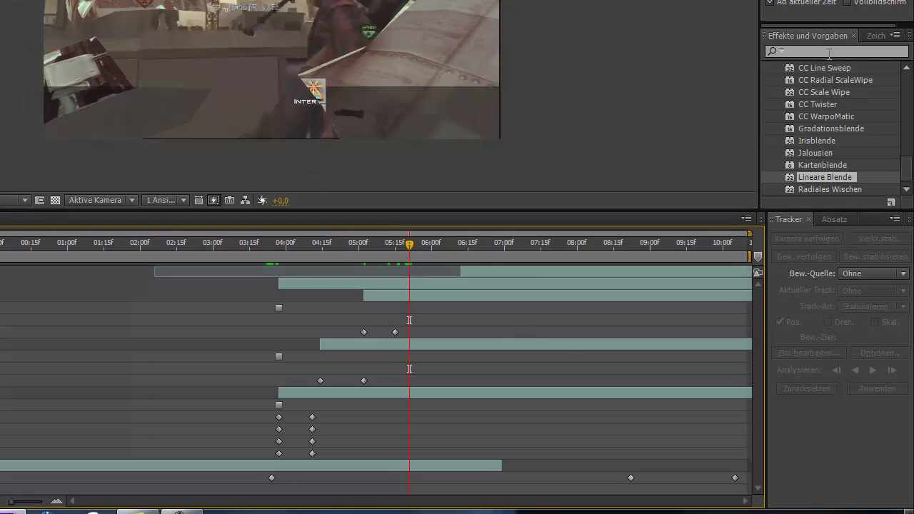
{"action": "left_click", "coordinate": [421, 283]}
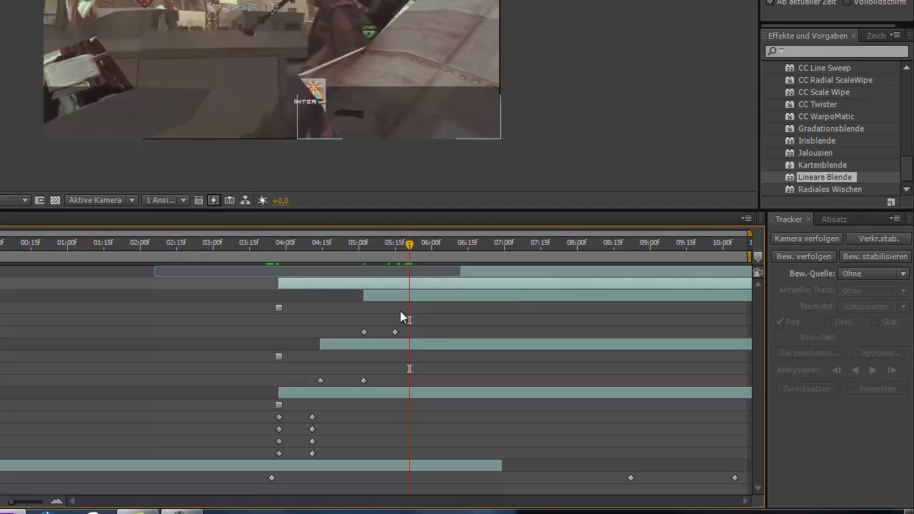
Step: Show layer 2's Position (640,0, 360,0) and scrub a few frames to preview
{"action": "key", "text": "t"}
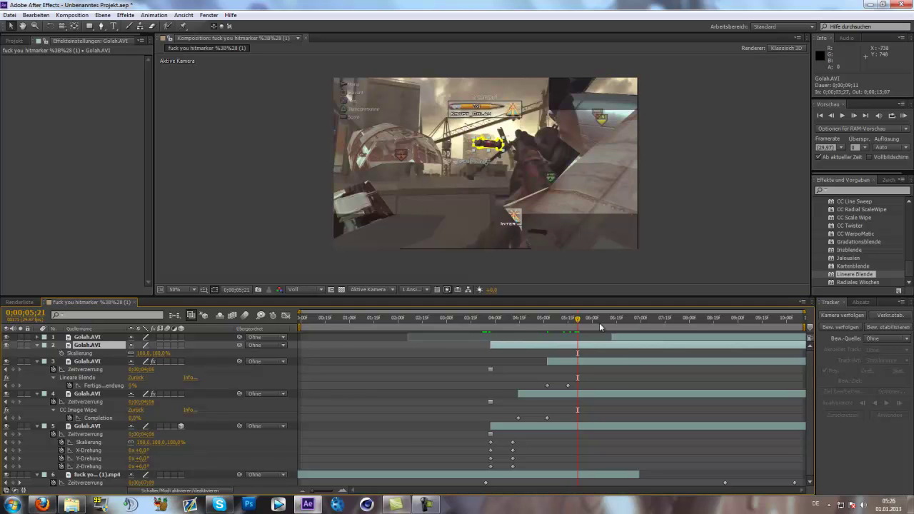
{"action": "left_click_drag", "start_coordinate": [581, 320], "coordinate": [589, 320]}
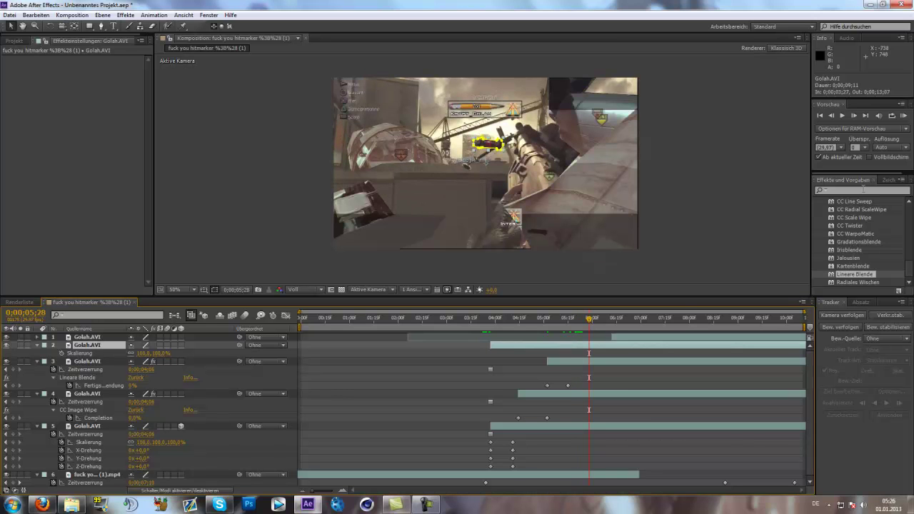
{"action": "left_click", "coordinate": [580, 321]}
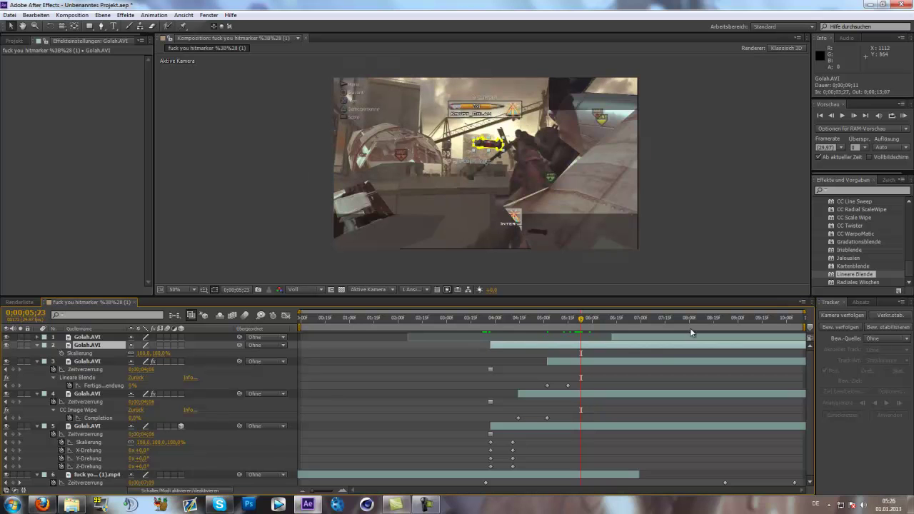
Step: Make the second Golah.AVI layer 3D, pushed back in depth and lowered in frame
{"action": "key", "text": "p"}
{"action": "left_click", "coordinate": [181, 345]}
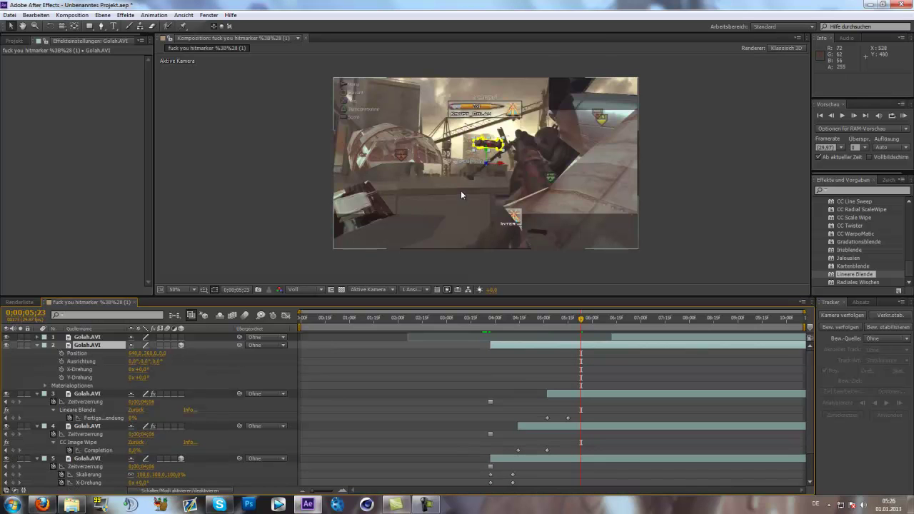
{"action": "mouse_move", "coordinate": [492, 167]}
{"action": "left_mouse_down"}
{"action": "mouse_move", "coordinate": [758, 279]}
{"action": "mouse_move", "coordinate": [546, 172]}
{"action": "mouse_move", "coordinate": [593, 176]}
{"action": "left_mouse_up"}
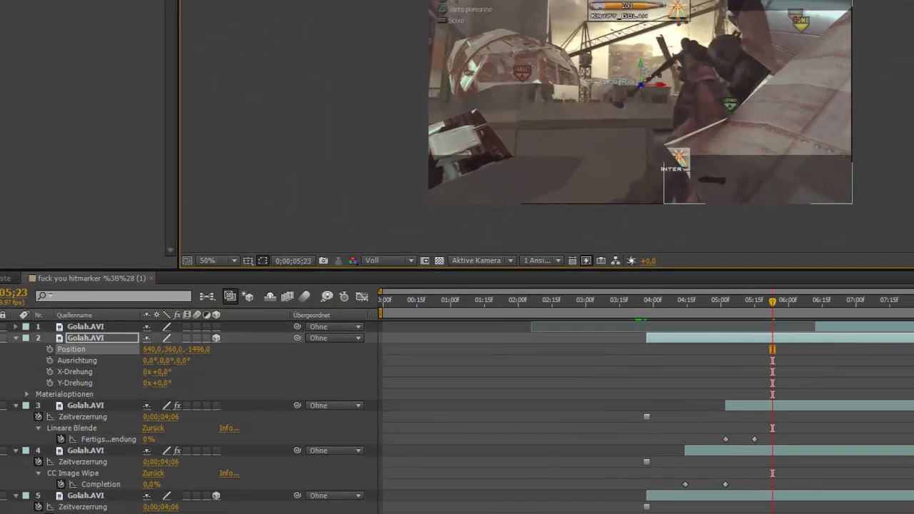
{"action": "mouse_move", "coordinate": [641, 71]}
{"action": "left_mouse_down"}
{"action": "mouse_move", "coordinate": [639, 152]}
{"action": "mouse_move", "coordinate": [635, 125]}
{"action": "left_mouse_up"}
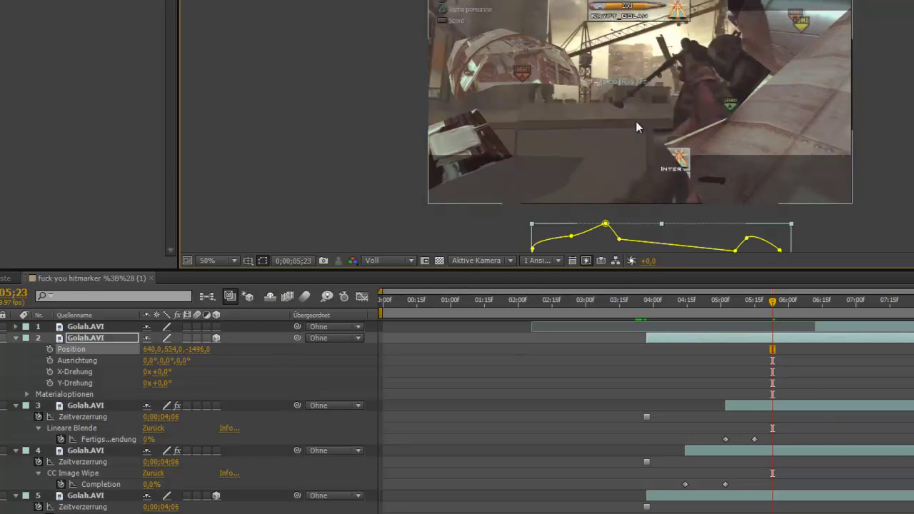
Step: Keyframe orientation and X/Y rotation, then at 05;29 tilt the layer and bring it closer and higher
{"action": "left_click", "coordinate": [50, 360]}
{"action": "left_click", "coordinate": [50, 371]}
{"action": "left_click", "coordinate": [42, 387]}
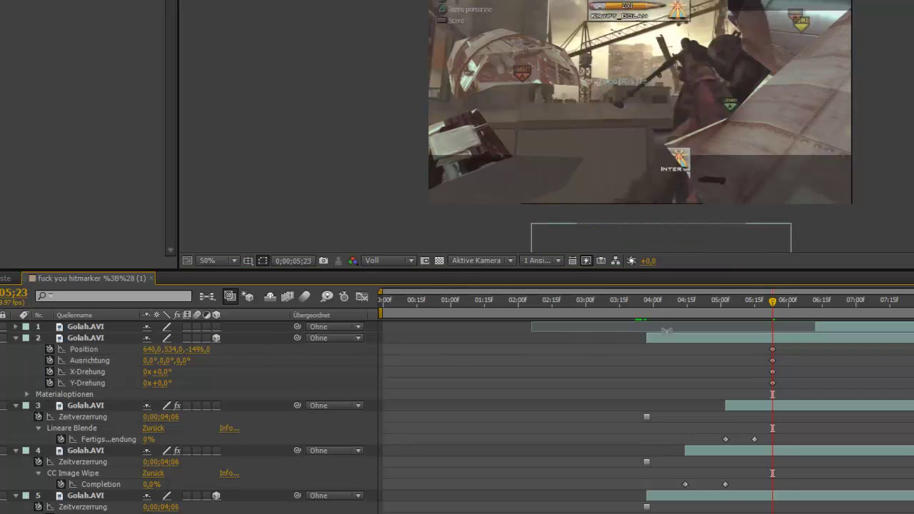
{"action": "left_click", "coordinate": [786, 305]}
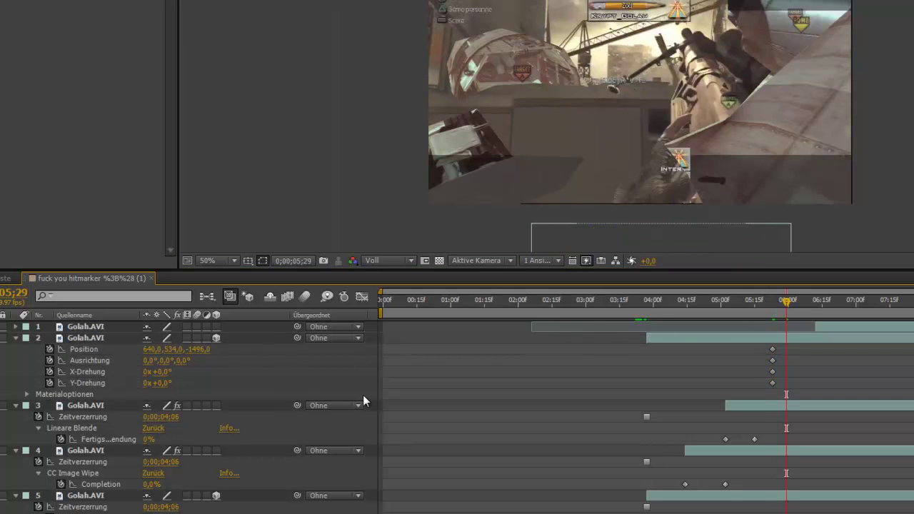
{"action": "mouse_move", "coordinate": [166, 375]}
{"action": "left_mouse_down"}
{"action": "mouse_move", "coordinate": [122, 374]}
{"action": "mouse_move", "coordinate": [161, 371]}
{"action": "left_mouse_up"}
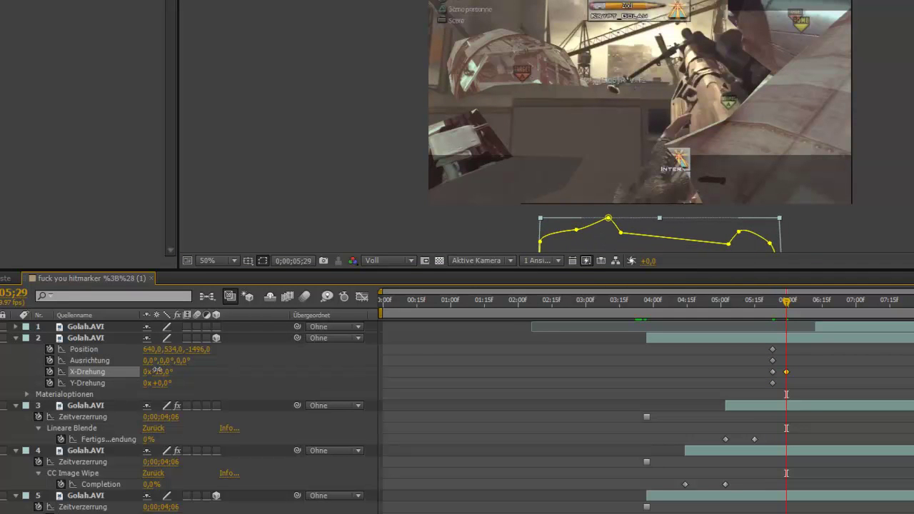
{"action": "mouse_move", "coordinate": [200, 349]}
{"action": "left_mouse_down"}
{"action": "mouse_move", "coordinate": [334, 322]}
{"action": "mouse_move", "coordinate": [164, 332]}
{"action": "mouse_move", "coordinate": [260, 354]}
{"action": "left_mouse_up"}
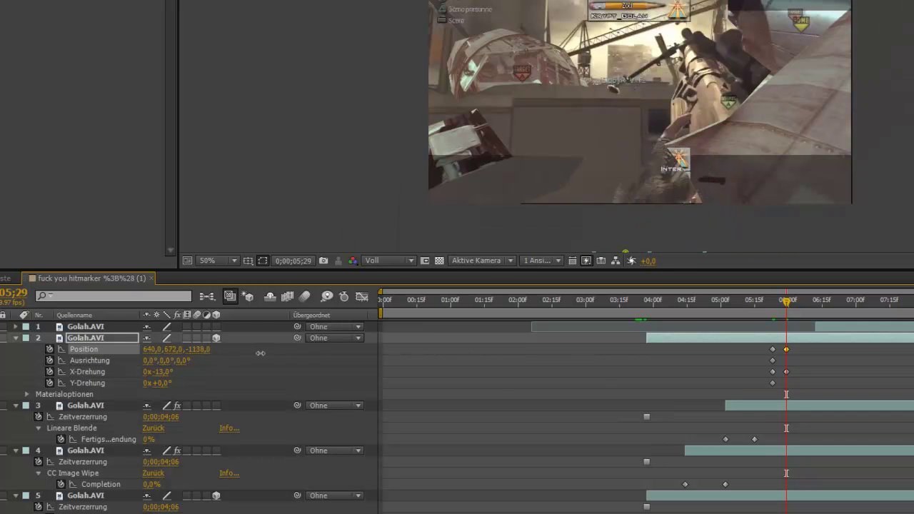
{"action": "left_click", "coordinate": [107, 327]}
Step: Shift the middle position and rotation keyframes slightly later
{"action": "mouse_move", "coordinate": [783, 305]}
{"action": "left_mouse_down"}
{"action": "mouse_move", "coordinate": [798, 309]}
{"action": "mouse_move", "coordinate": [784, 313]}
{"action": "left_mouse_up"}
{"action": "mouse_move", "coordinate": [803, 376]}
{"action": "left_mouse_down"}
{"action": "mouse_move", "coordinate": [780, 345]}
{"action": "mouse_move", "coordinate": [794, 357]}
{"action": "left_mouse_up"}
{"action": "left_click", "coordinate": [812, 313]}
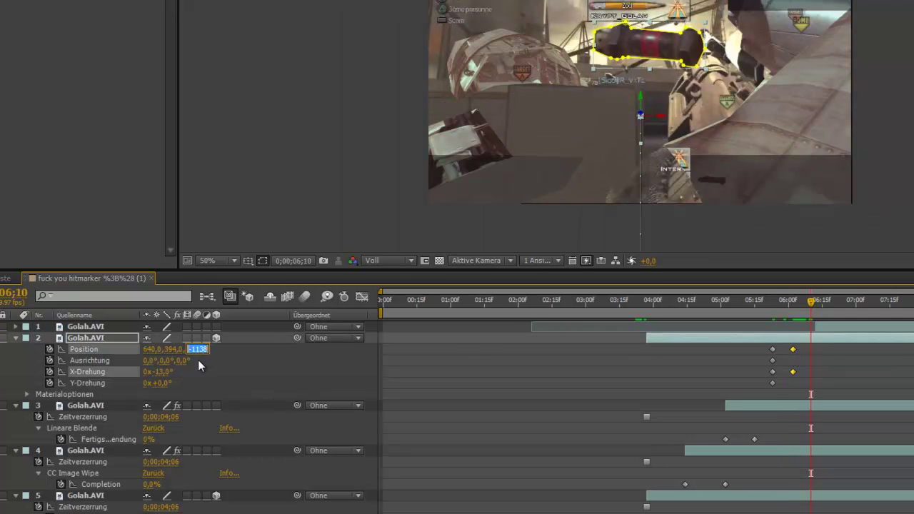
Step: Settle the final keyframe at depth 0, vertical 360 and 0° X rotation, then preview the fly-in
{"action": "type", "text": "0"}
{"action": "key", "text": "Return"}
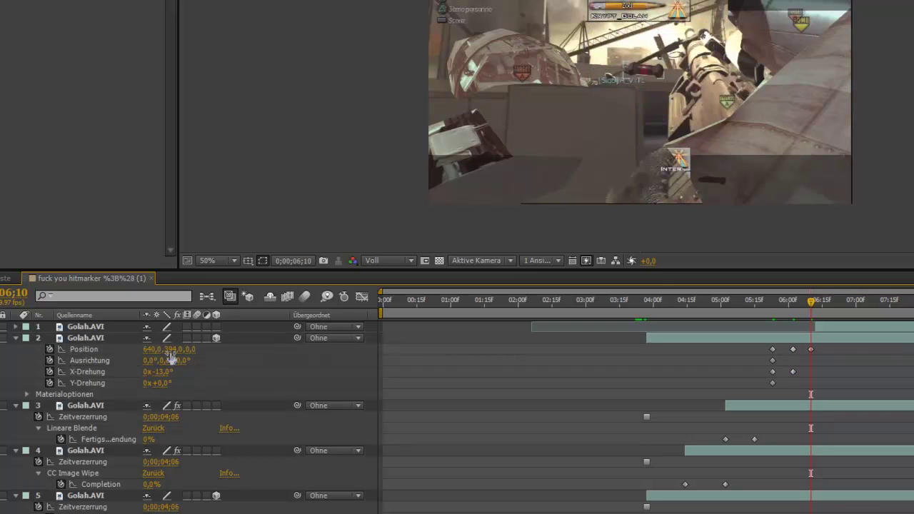
{"action": "left_click", "coordinate": [171, 350]}
{"action": "type", "text": "360"}
{"action": "key", "text": "Return"}
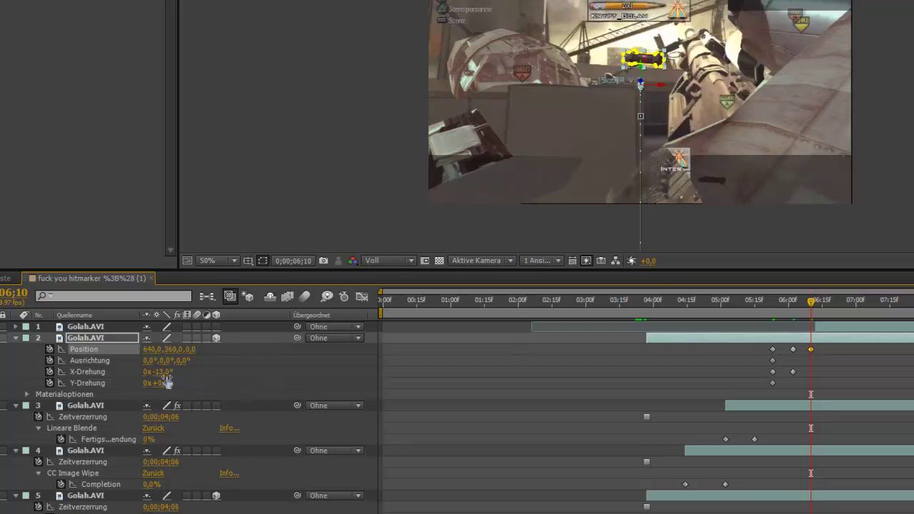
{"action": "left_click", "coordinate": [157, 371]}
{"action": "type", "text": "0"}
{"action": "key", "text": "Return"}
{"action": "left_click", "coordinate": [840, 346]}
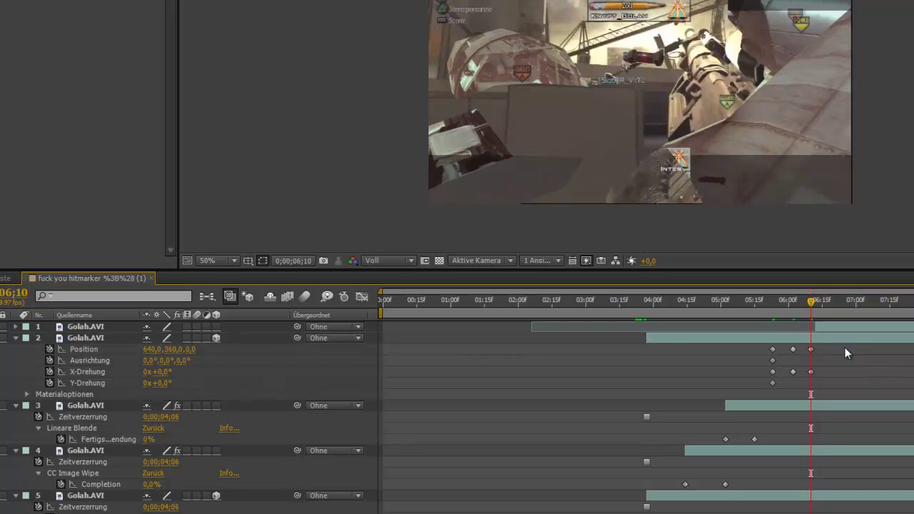
{"action": "mouse_move", "coordinate": [809, 308]}
{"action": "left_mouse_down"}
{"action": "mouse_move", "coordinate": [778, 308]}
{"action": "mouse_move", "coordinate": [815, 308]}
{"action": "mouse_move", "coordinate": [822, 328]}
{"action": "left_mouse_up"}
Step: Apply the Leuchten glow to the top Golah.AVI layer with a lowered threshold, checking the footage beneath
{"action": "left_click", "coordinate": [818, 327]}
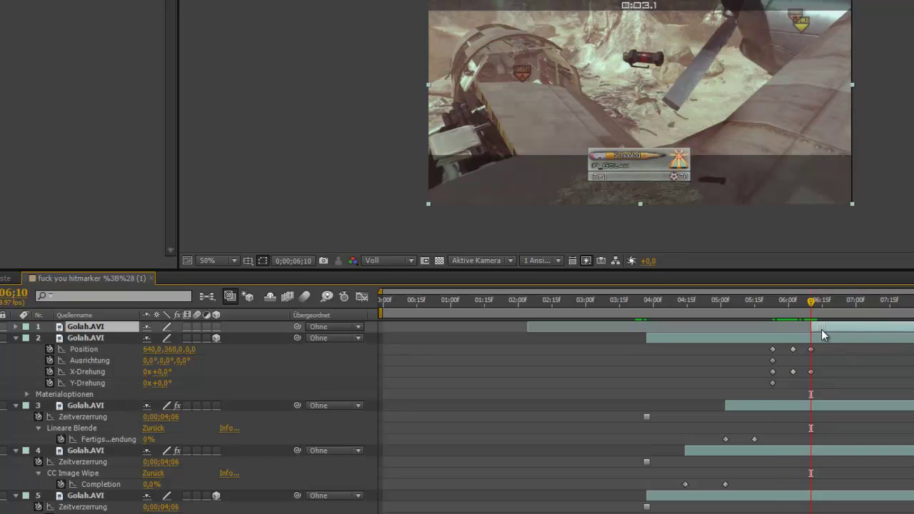
{"action": "left_click_drag", "start_coordinate": [821, 332], "coordinate": [822, 334]}
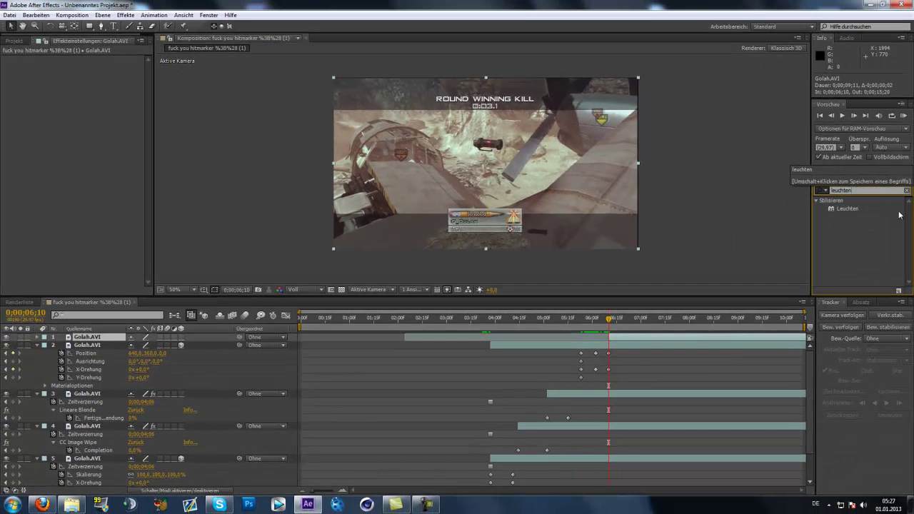
{"action": "left_click_drag", "start_coordinate": [847, 208], "coordinate": [630, 340]}
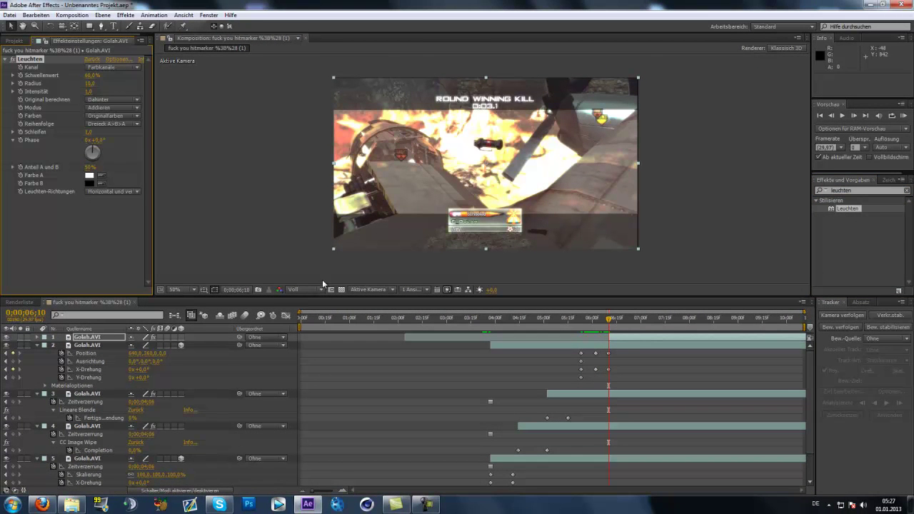
{"action": "left_click_drag", "start_coordinate": [90, 75], "coordinate": [49, 108]}
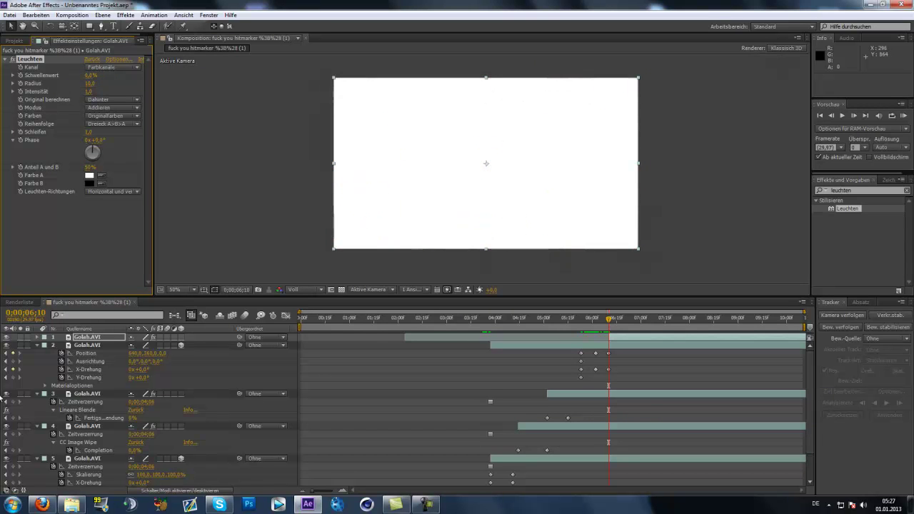
{"action": "left_click", "coordinate": [6, 337]}
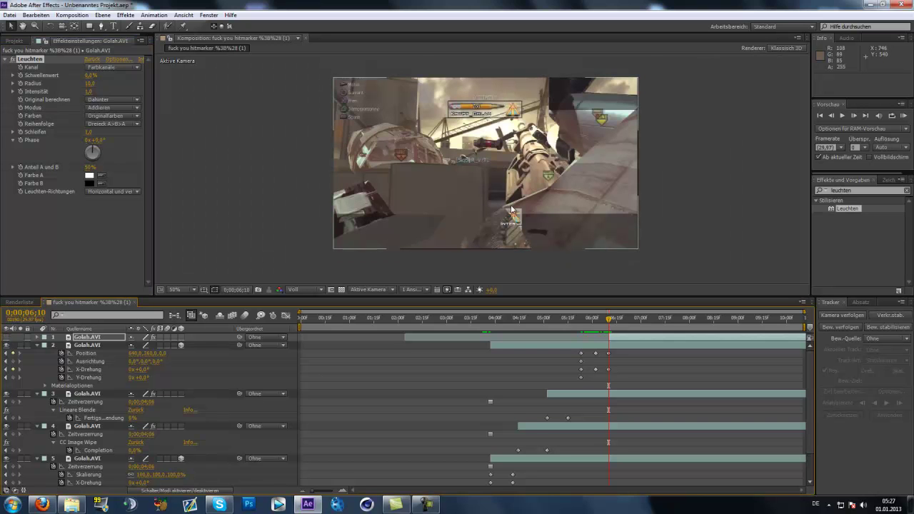
{"action": "mouse_move", "coordinate": [614, 328]}
{"action": "left_mouse_down"}
{"action": "mouse_move", "coordinate": [589, 329]}
{"action": "mouse_move", "coordinate": [611, 322]}
{"action": "left_mouse_up"}
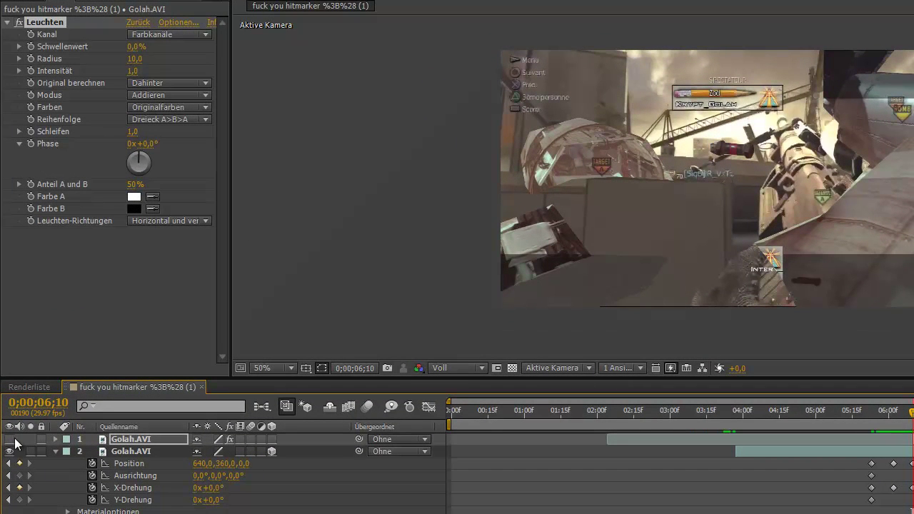
{"action": "left_click", "coordinate": [9, 439]}
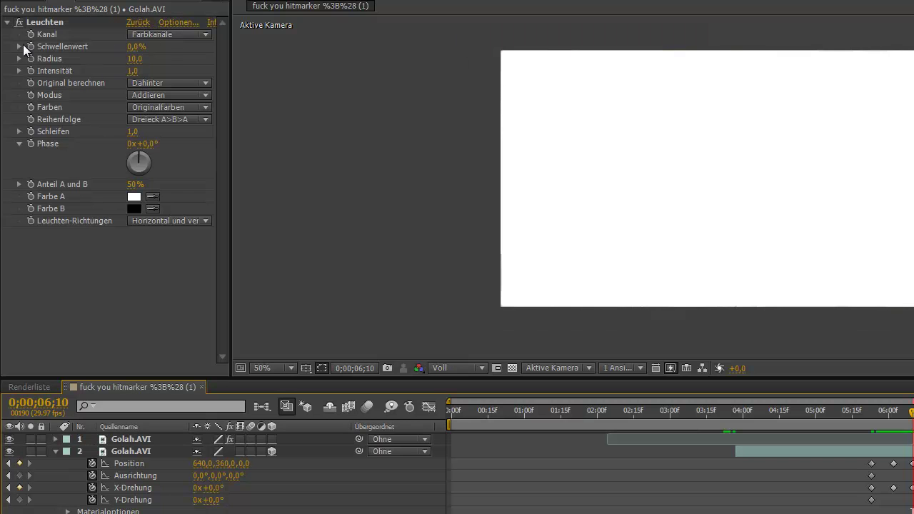
Step: Keyframe the glow Schwellenwert from 0% at 06;10 to 100% at 07;02
{"action": "left_click", "coordinate": [32, 46]}
{"action": "key", "text": "space"}
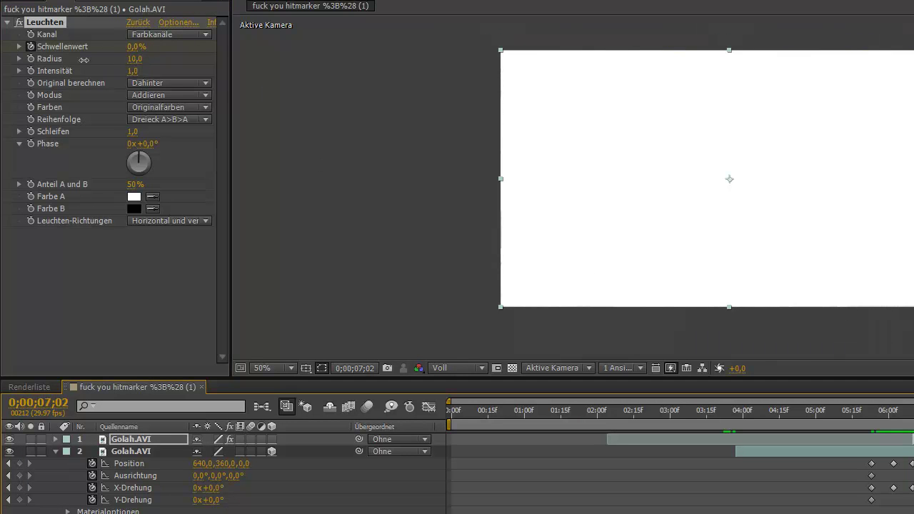
{"action": "left_click_drag", "start_coordinate": [83, 60], "coordinate": [186, 61]}
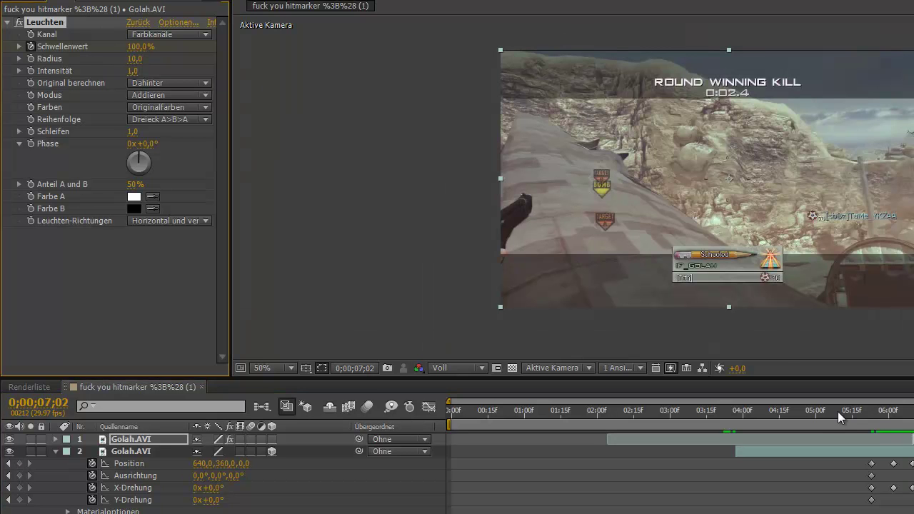
{"action": "left_click", "coordinate": [720, 424]}
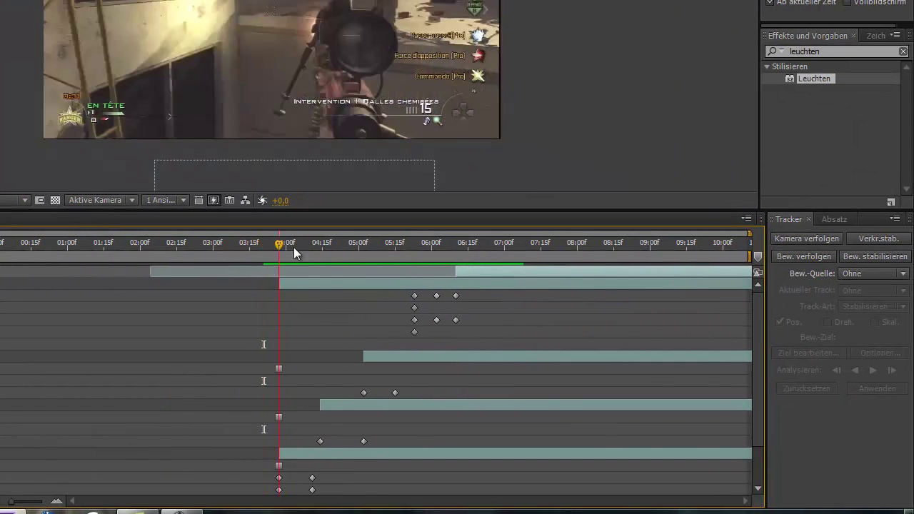
{"action": "mouse_move", "coordinate": [293, 247]}
{"action": "left_mouse_down"}
{"action": "mouse_move", "coordinate": [431, 272]}
{"action": "mouse_move", "coordinate": [428, 293]}
{"action": "mouse_move", "coordinate": [443, 312]}
{"action": "mouse_move", "coordinate": [428, 320]}
{"action": "mouse_move", "coordinate": [466, 320]}
{"action": "mouse_move", "coordinate": [436, 333]}
{"action": "mouse_move", "coordinate": [453, 323]}
{"action": "left_mouse_up"}
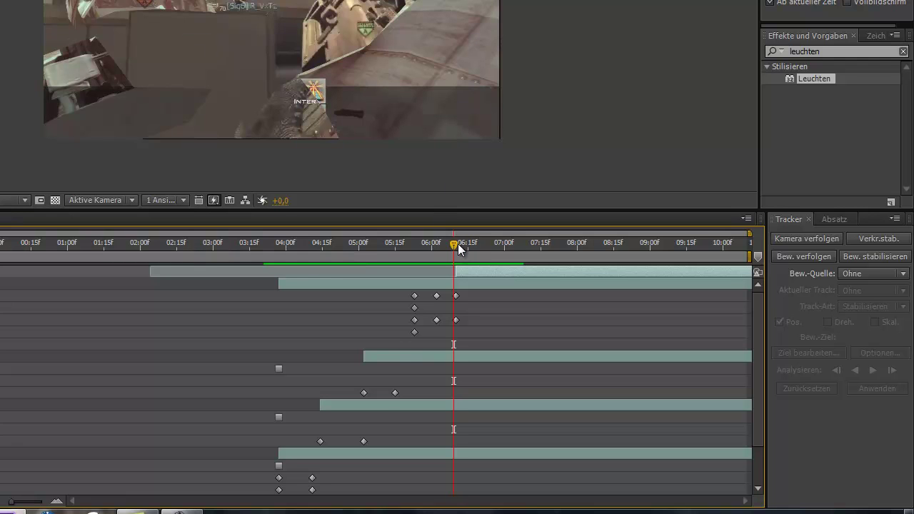
{"action": "mouse_move", "coordinate": [455, 245]}
{"action": "left_mouse_down"}
{"action": "mouse_move", "coordinate": [379, 261]}
{"action": "mouse_move", "coordinate": [447, 264]}
{"action": "left_mouse_up"}
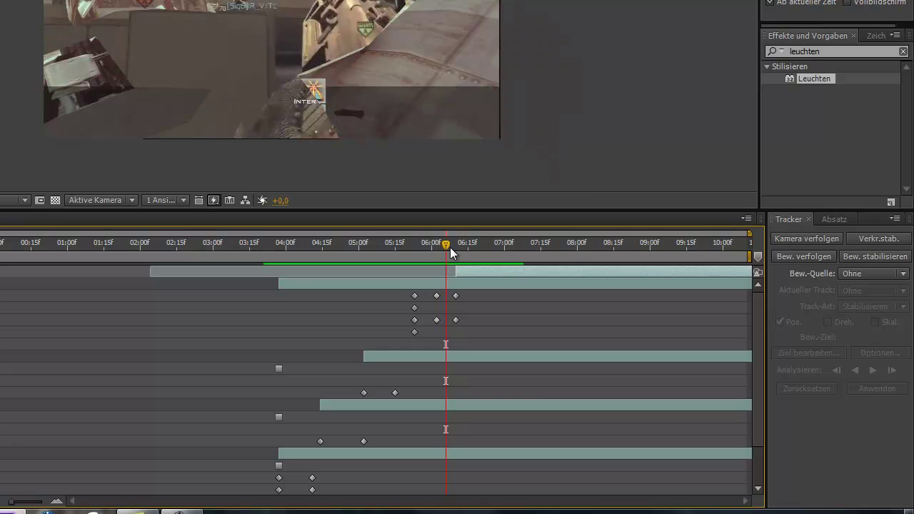